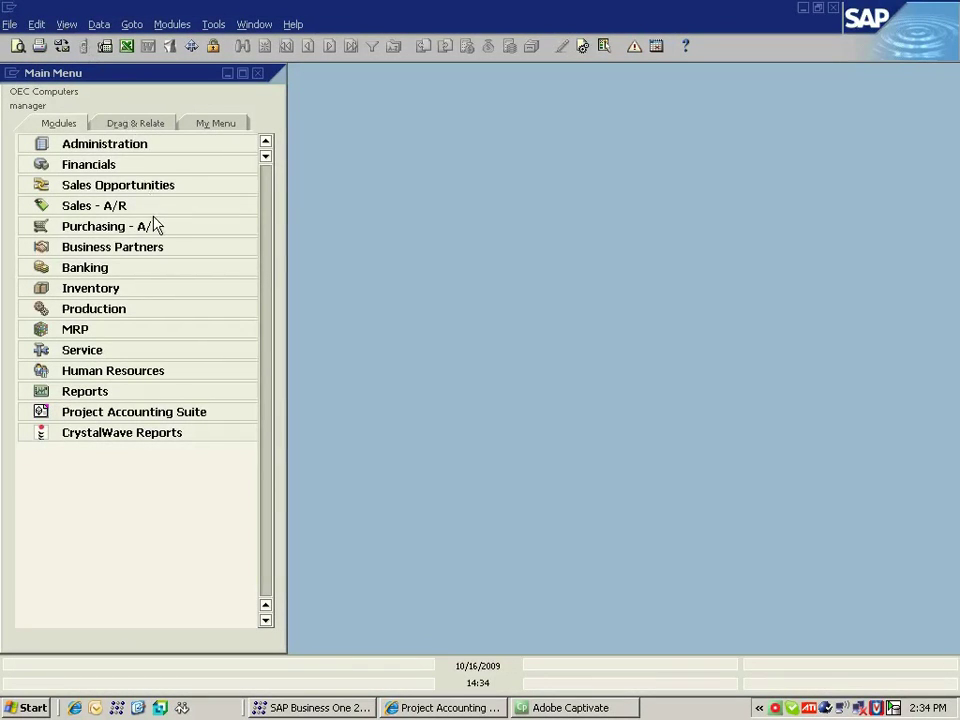
Expand Project Accounting Suite and its Projects, Processing and Billing folders in the Modules menu.
{"action": "left_click", "coordinate": [167, 414]}
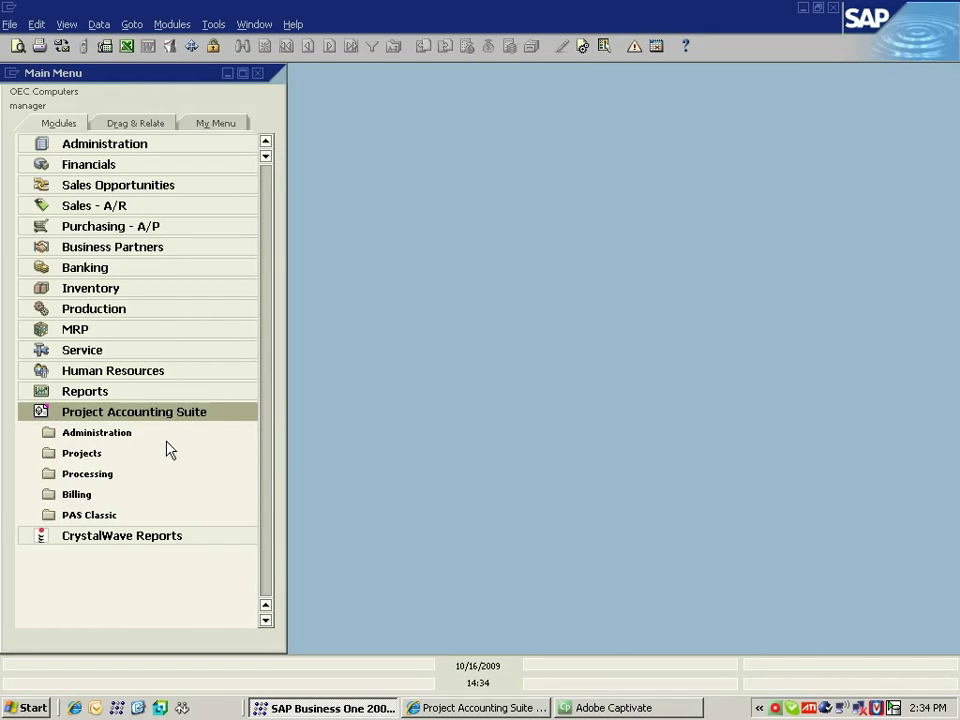
{"action": "left_click", "coordinate": [169, 458]}
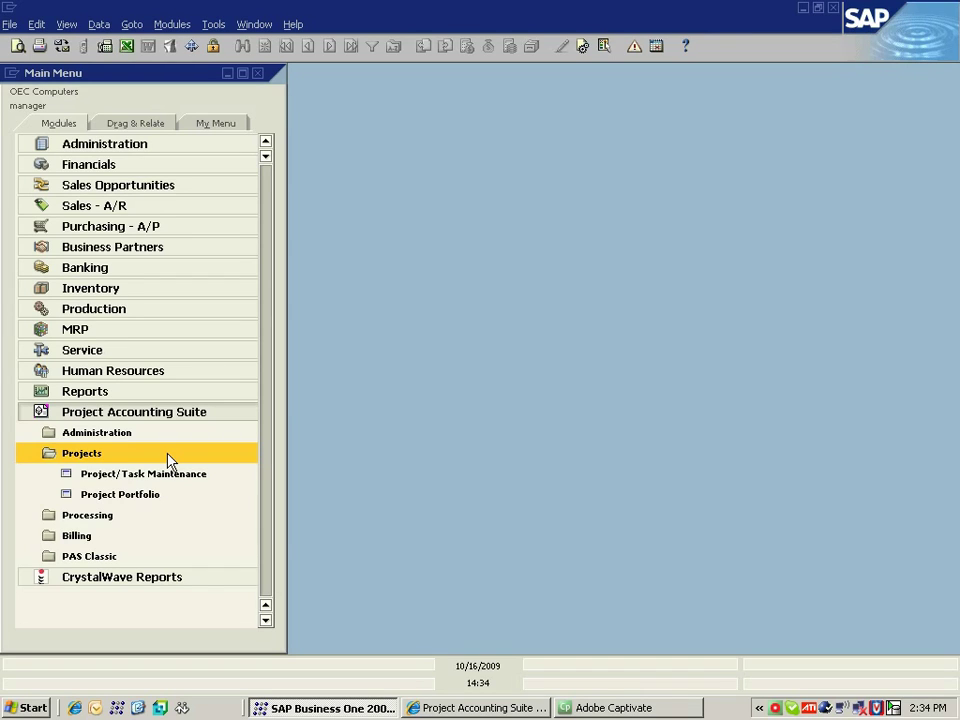
{"action": "left_click", "coordinate": [172, 516]}
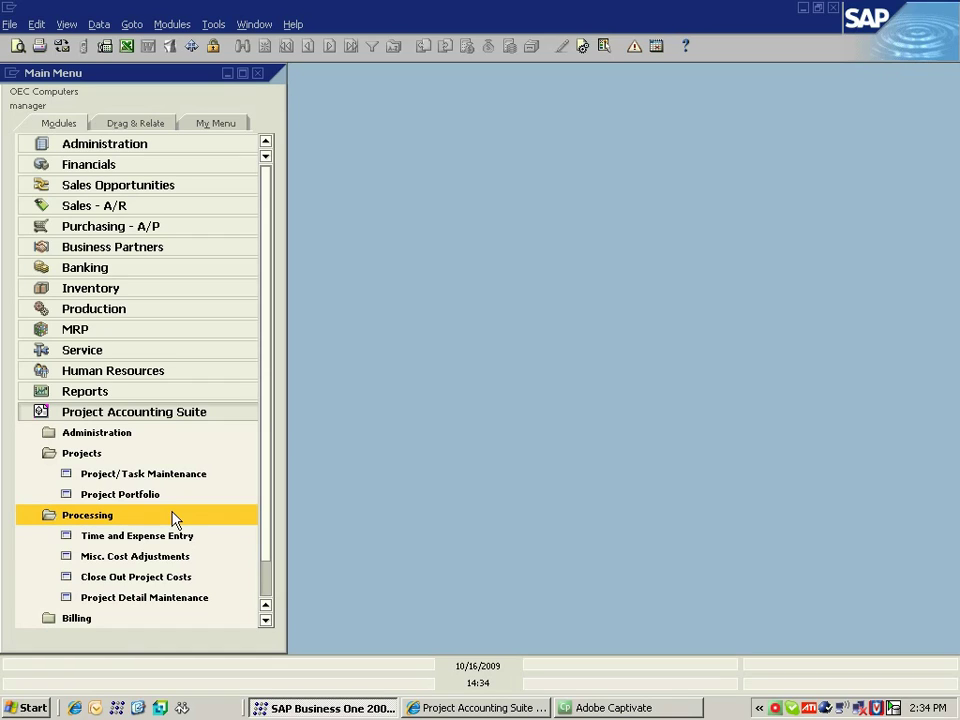
{"action": "left_click", "coordinate": [172, 516]}
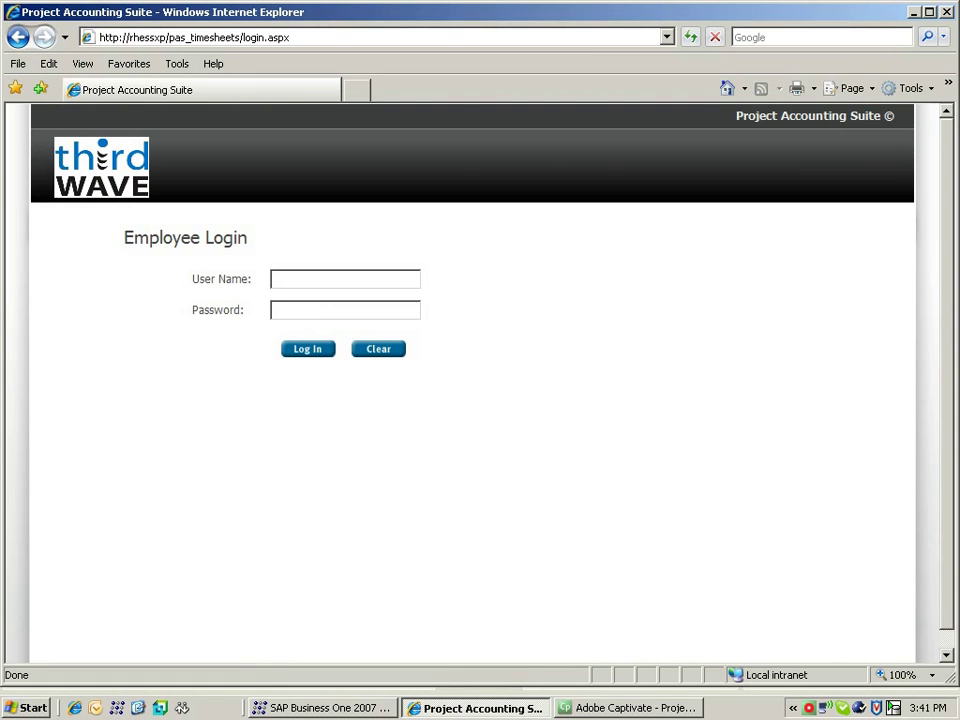
Go full screen and log in with the employee's user name and password, re-entering the password after the error.
{"action": "key", "text": "F11"}
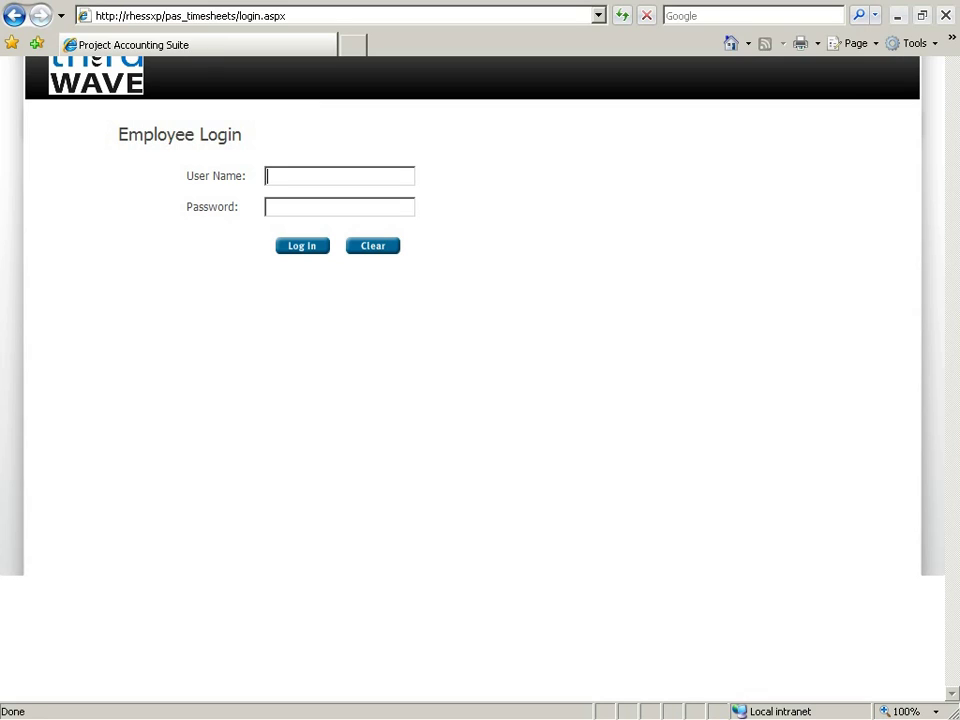
{"action": "key", "text": "Tab"}
{"action": "type", "text": "***"}
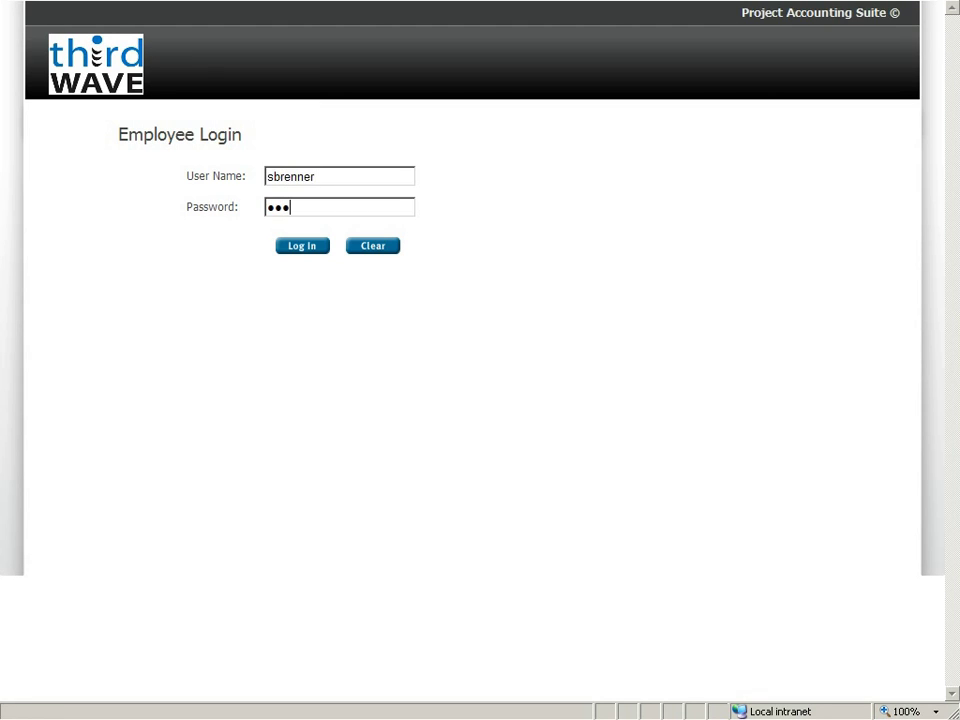
{"action": "key", "text": "Return"}
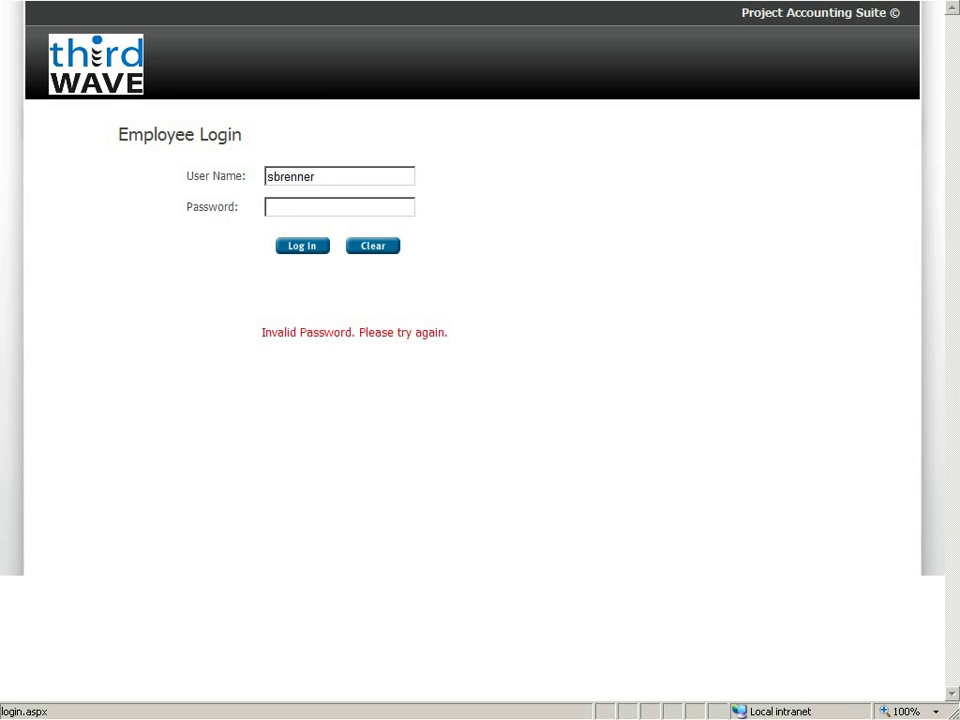
{"action": "type", "text": "****"}
{"action": "key", "text": "Tab"}
{"action": "key", "text": "Return"}
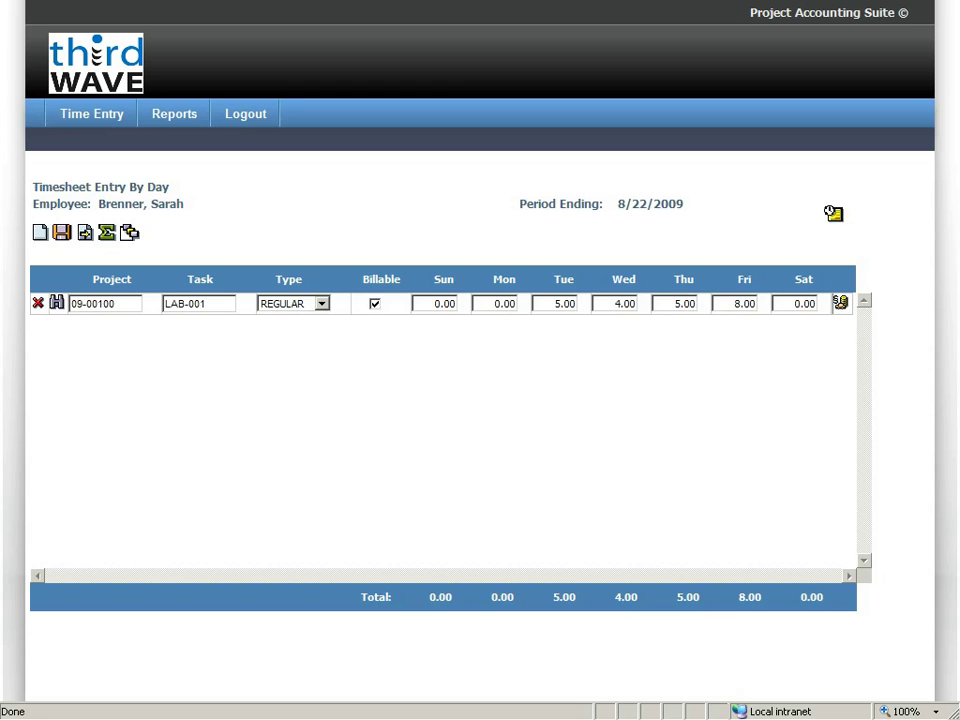
Add a new timesheet line for project ADMIN with task TRAINING.
{"action": "left_click", "coordinate": [40, 232]}
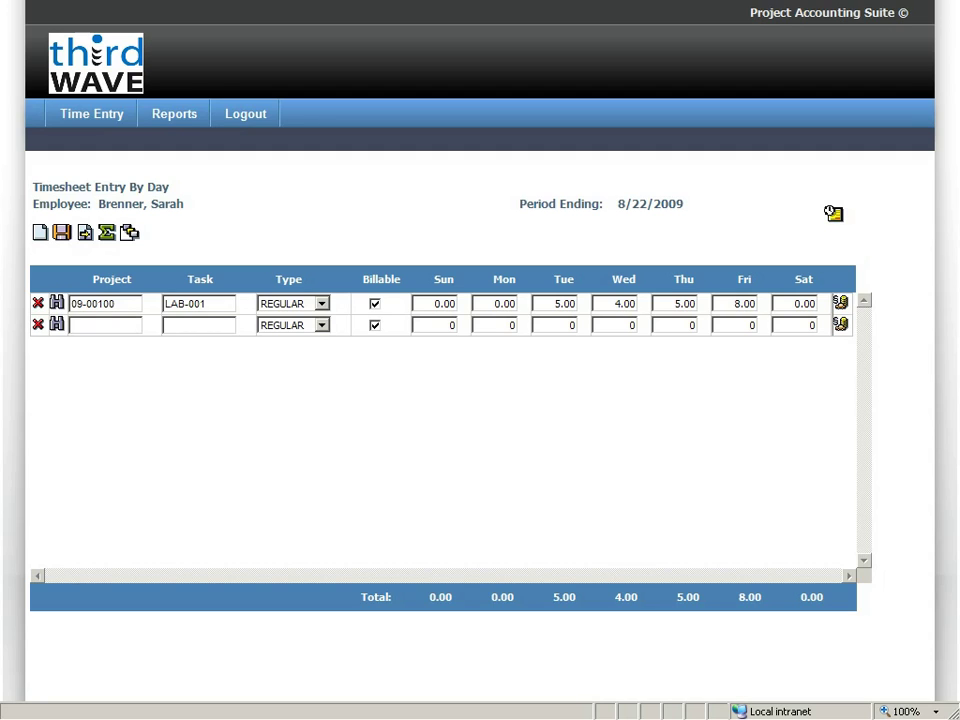
{"action": "type", "text": "o"}
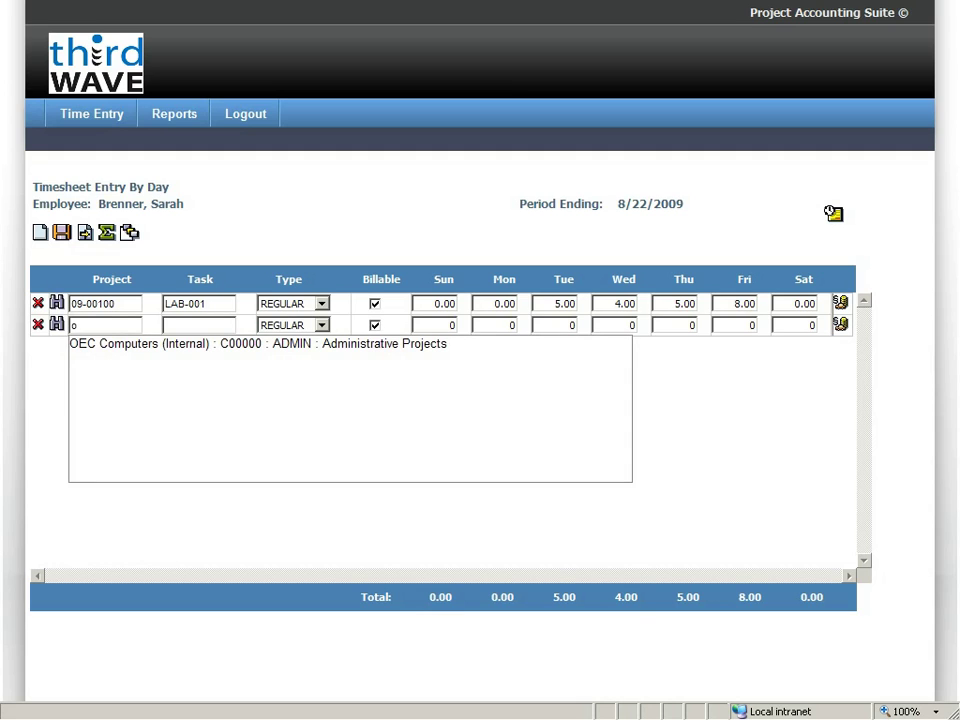
{"action": "key", "text": "Down"}
{"action": "key", "text": "Return"}
{"action": "key", "text": "Tab"}
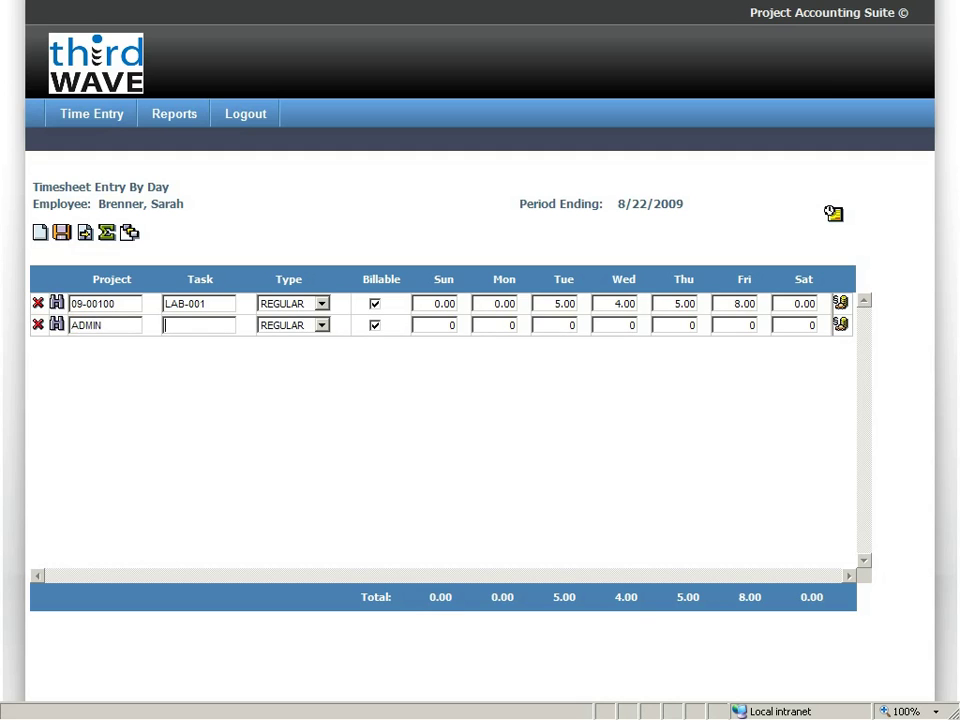
{"action": "type", "text": "%"}
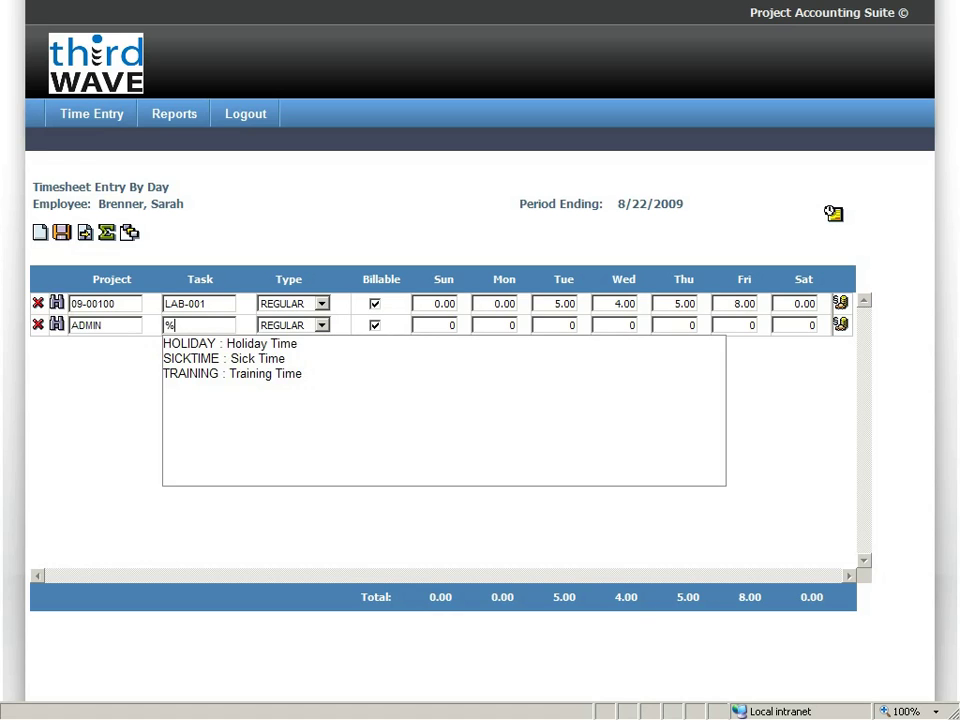
{"action": "key", "text": "Down"}
{"action": "key", "text": "Down"}
{"action": "key", "text": "Down"}
{"action": "key", "text": "Return"}
{"action": "key", "text": "Tab"}
{"action": "key", "text": "Tab"}
{"action": "key", "text": "Tab"}
{"action": "key", "text": "Tab"}
Enter 8, 3, 4 and 3 hours for Monday–Thursday and save the timesheet.
{"action": "type", "text": "8"}
{"action": "key", "text": "Tab"}
{"action": "type", "text": "3"}
{"action": "key", "text": "Tab"}
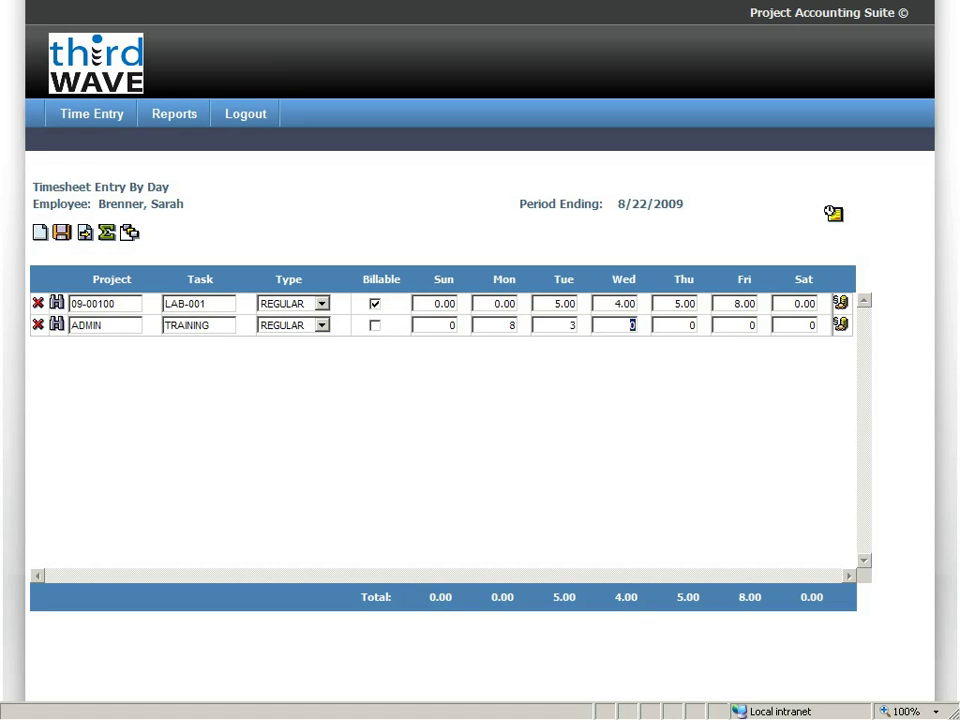
{"action": "type", "text": "4"}
{"action": "key", "text": "Tab"}
{"action": "type", "text": "3"}
{"action": "key", "text": "Tab"}
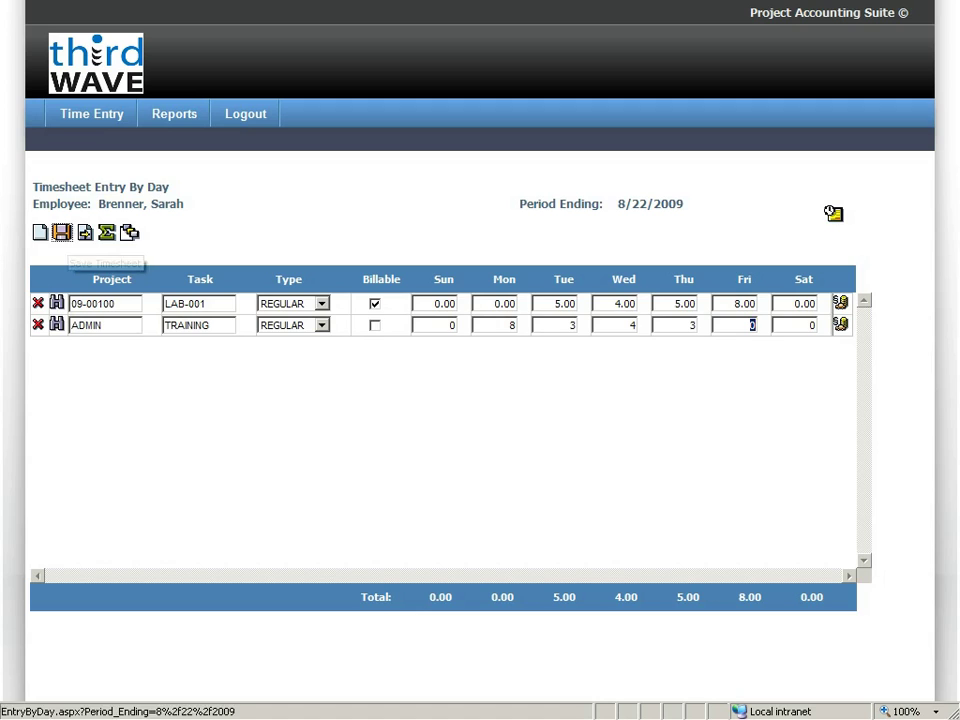
{"action": "left_click", "coordinate": [61, 232]}
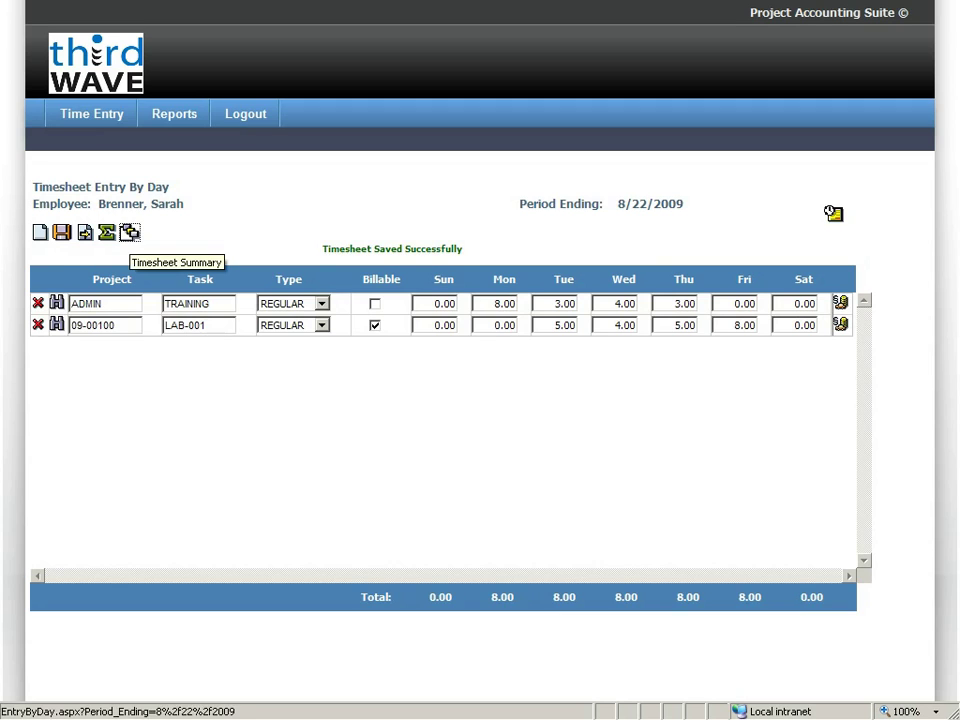
In the 8/22/2009 expenses, copy the 8/18/2009 mileage expense to 8/19/2009 and save it.
{"action": "left_click", "coordinate": [129, 232]}
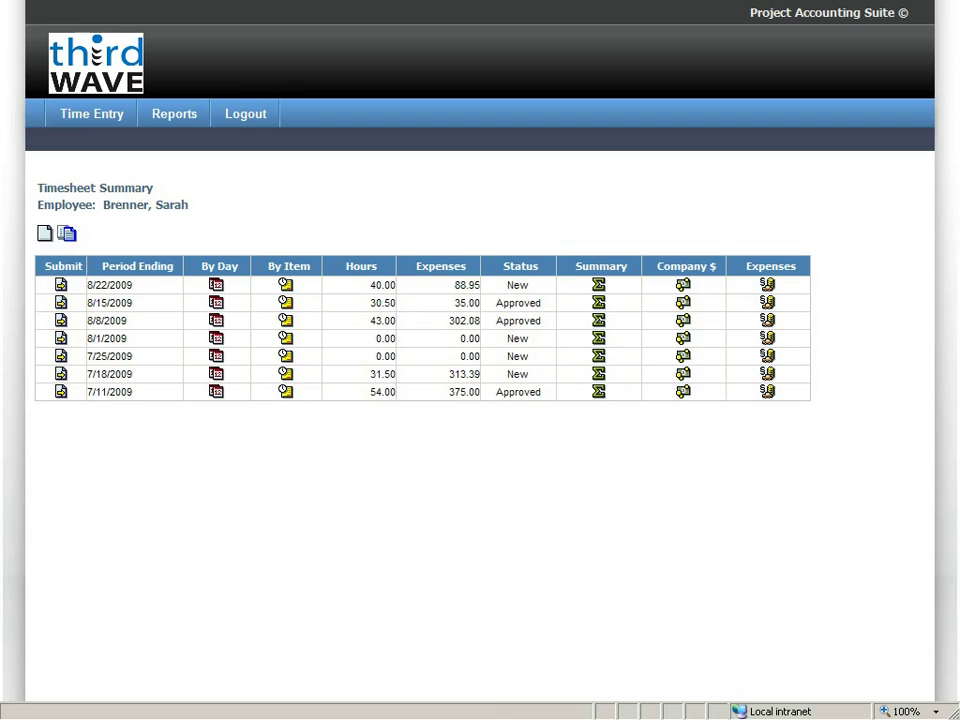
{"action": "left_click", "coordinate": [767, 284]}
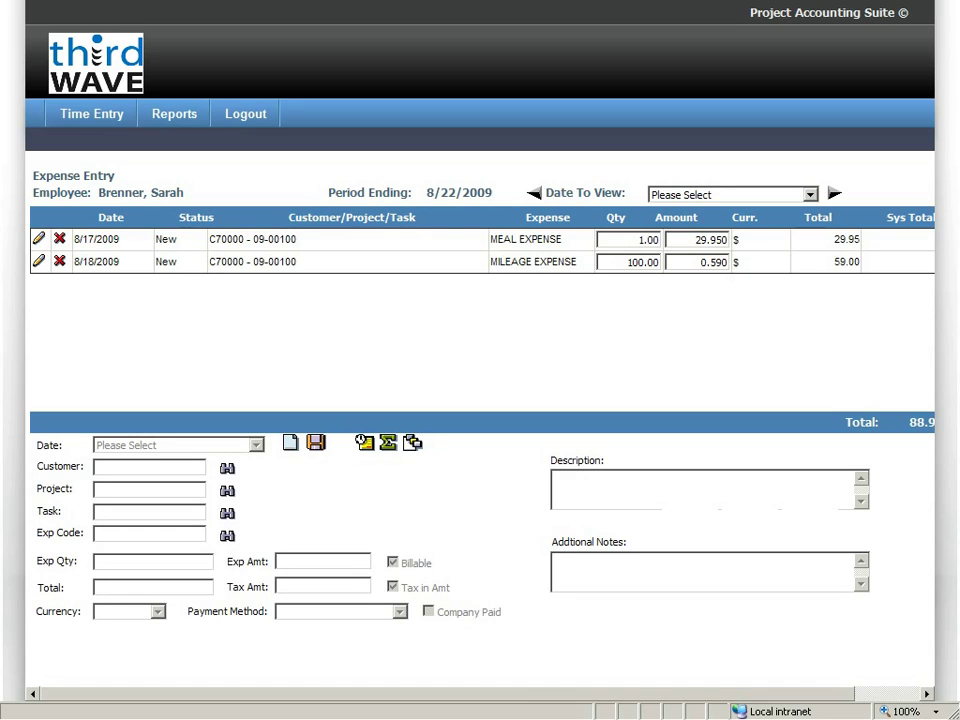
{"action": "left_click", "coordinate": [38, 260]}
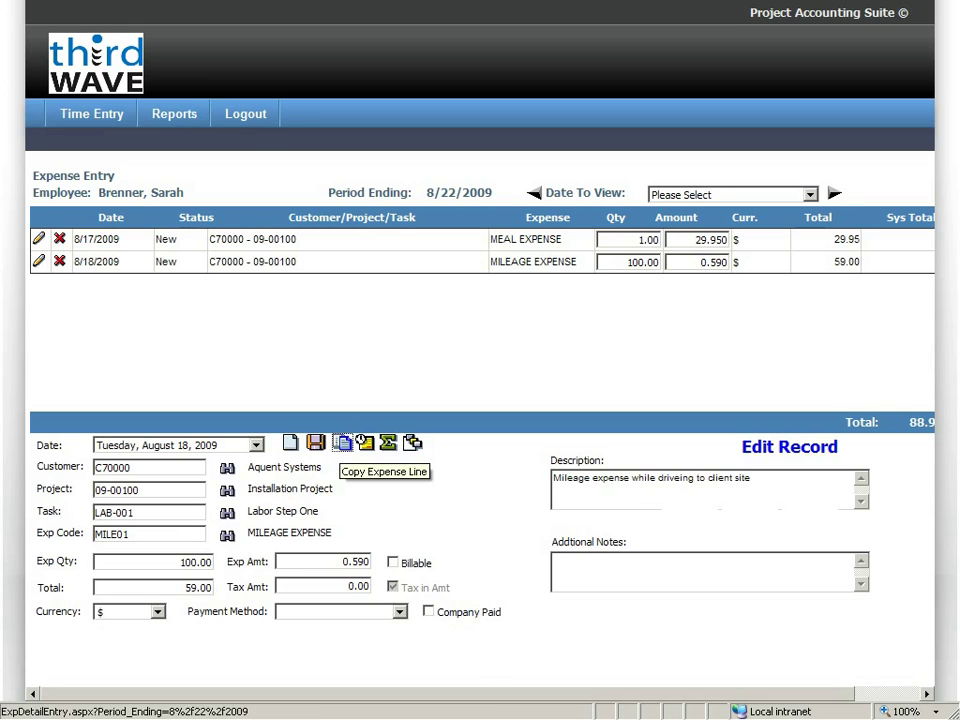
{"action": "left_click", "coordinate": [341, 442]}
{"action": "left_click", "coordinate": [256, 445]}
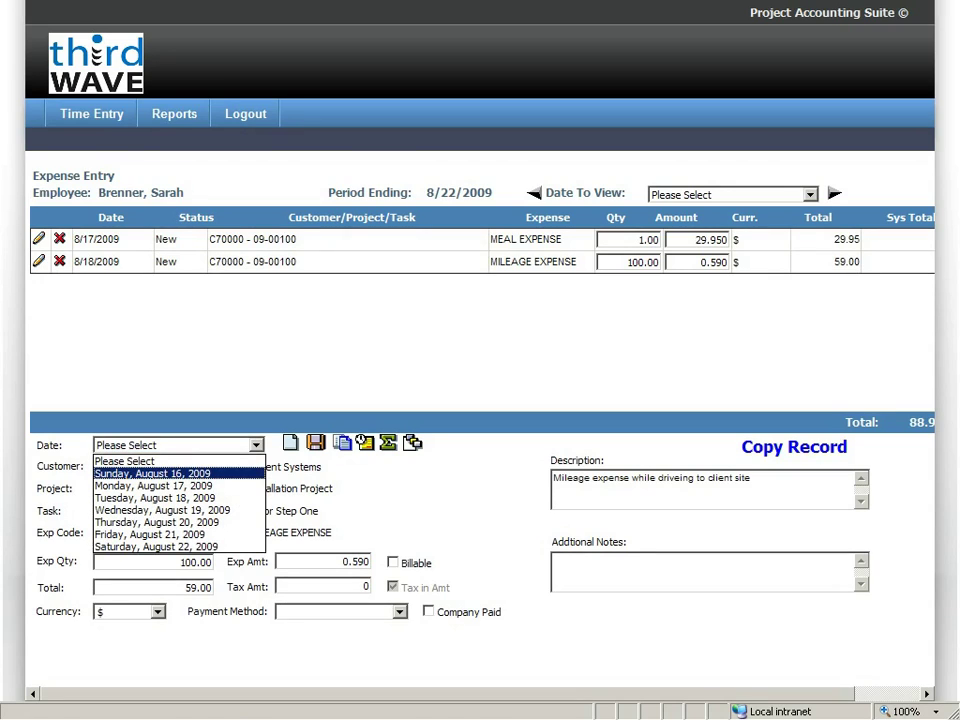
{"action": "left_click", "coordinate": [162, 509]}
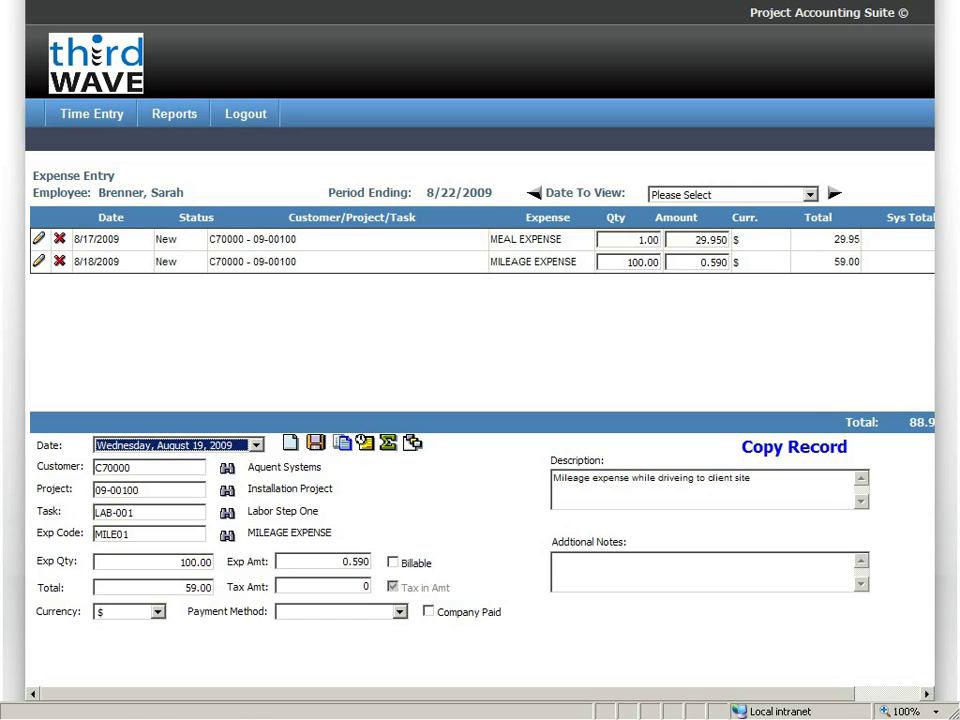
{"action": "left_click", "coordinate": [316, 442]}
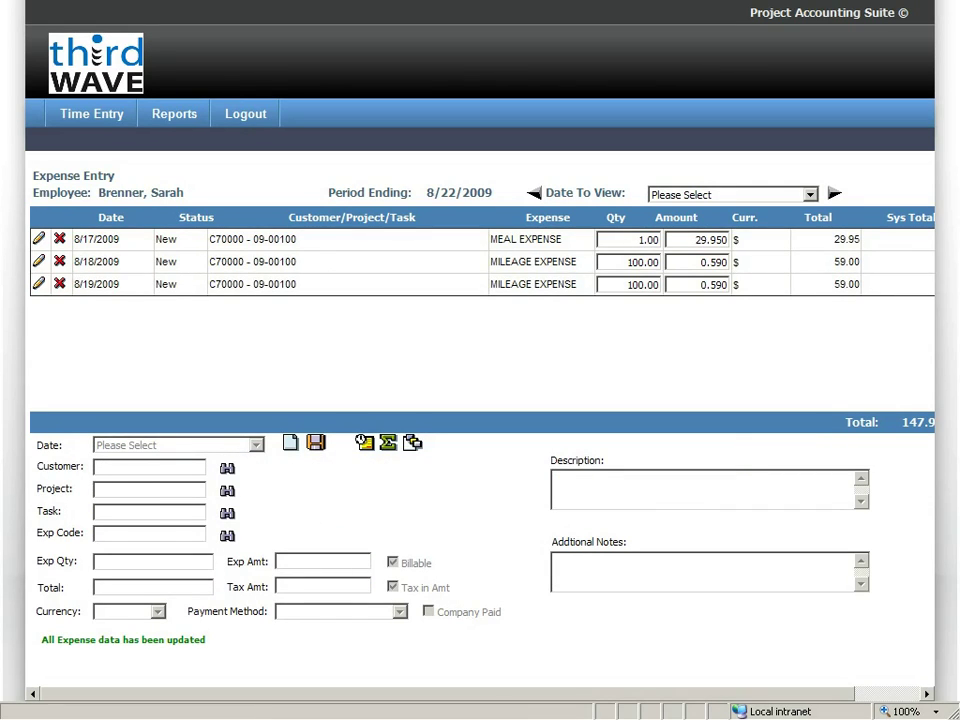
{"action": "left_click", "coordinate": [290, 443]}
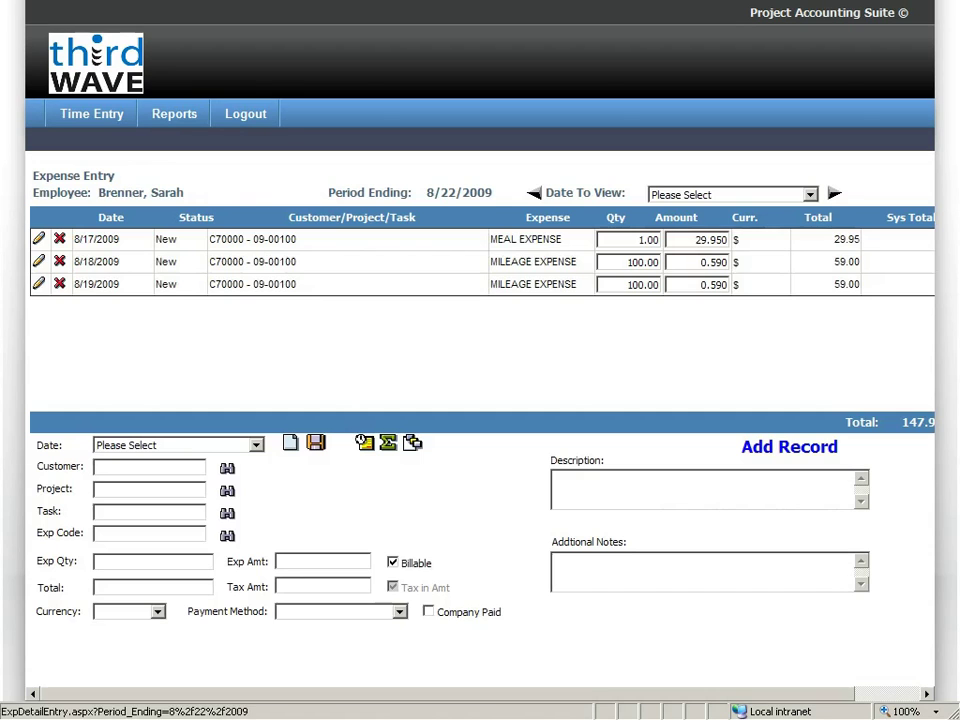
Start an expense dated 8/20/2009 for Aquent Systems project 09-00100, task LAB-001.
{"action": "left_click", "coordinate": [256, 445]}
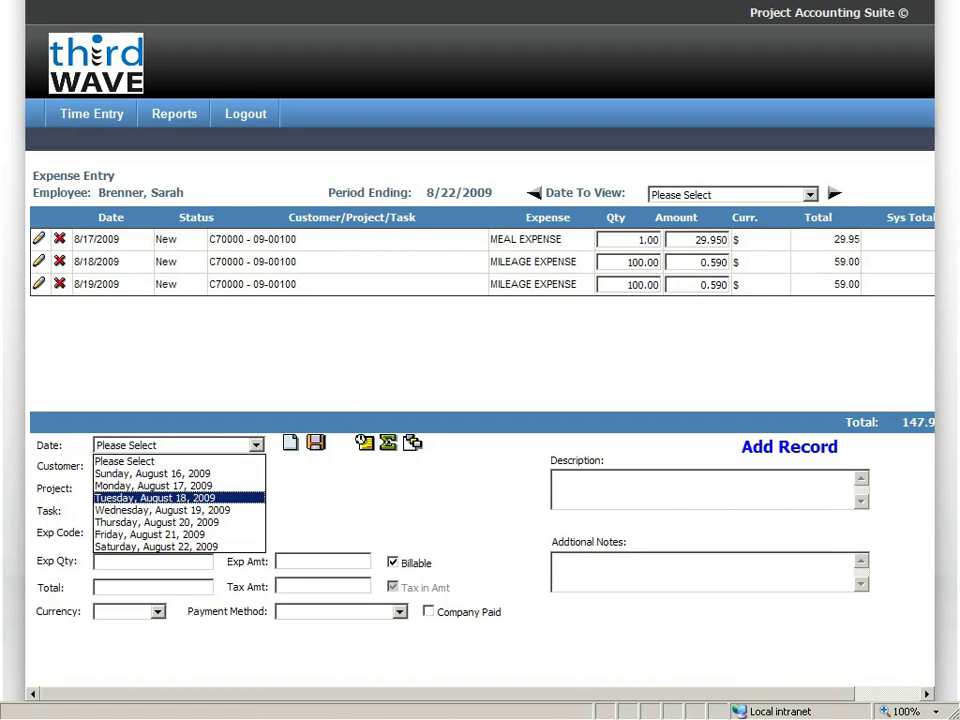
{"action": "key", "text": "Down"}
{"action": "key", "text": "Down"}
{"action": "key", "text": "Return"}
{"action": "left_click", "coordinate": [150, 466]}
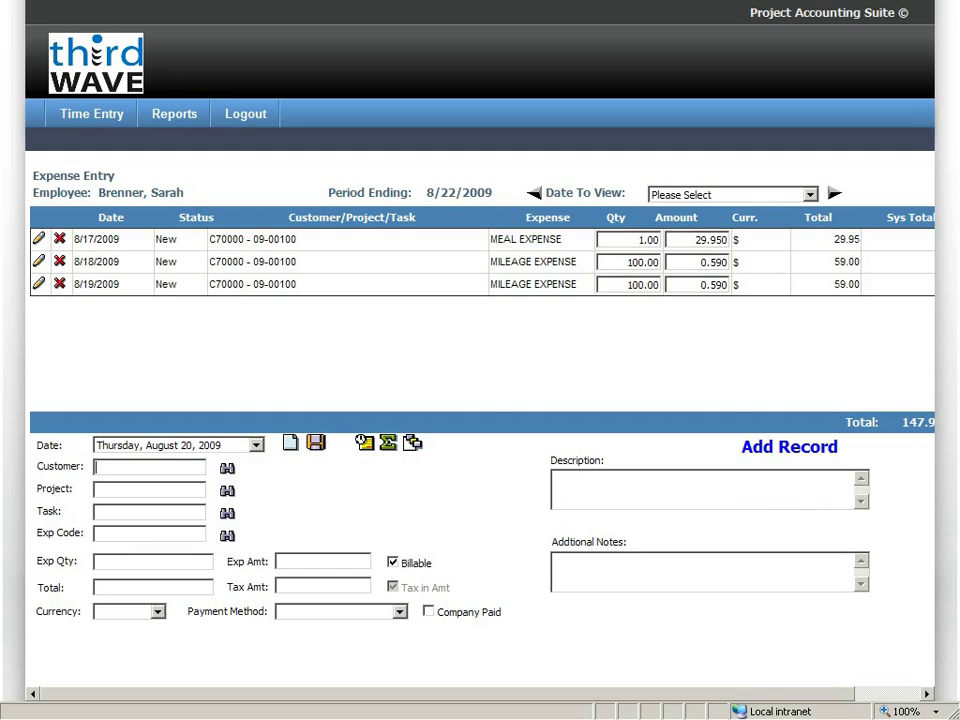
{"action": "type", "text": "a"}
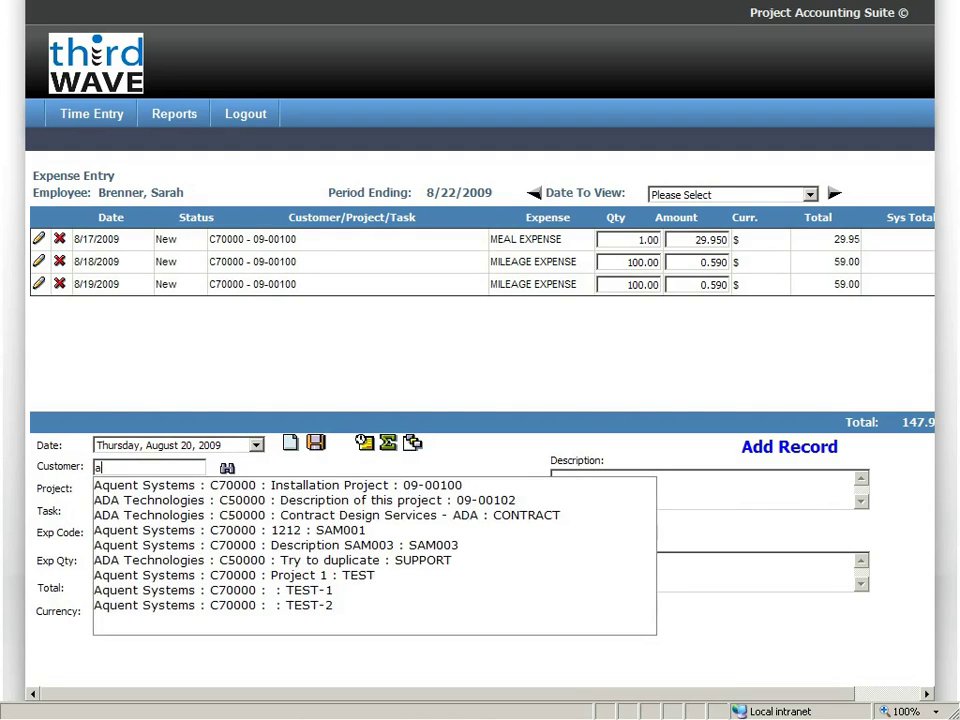
{"action": "key", "text": "Down"}
{"action": "key", "text": "Return"}
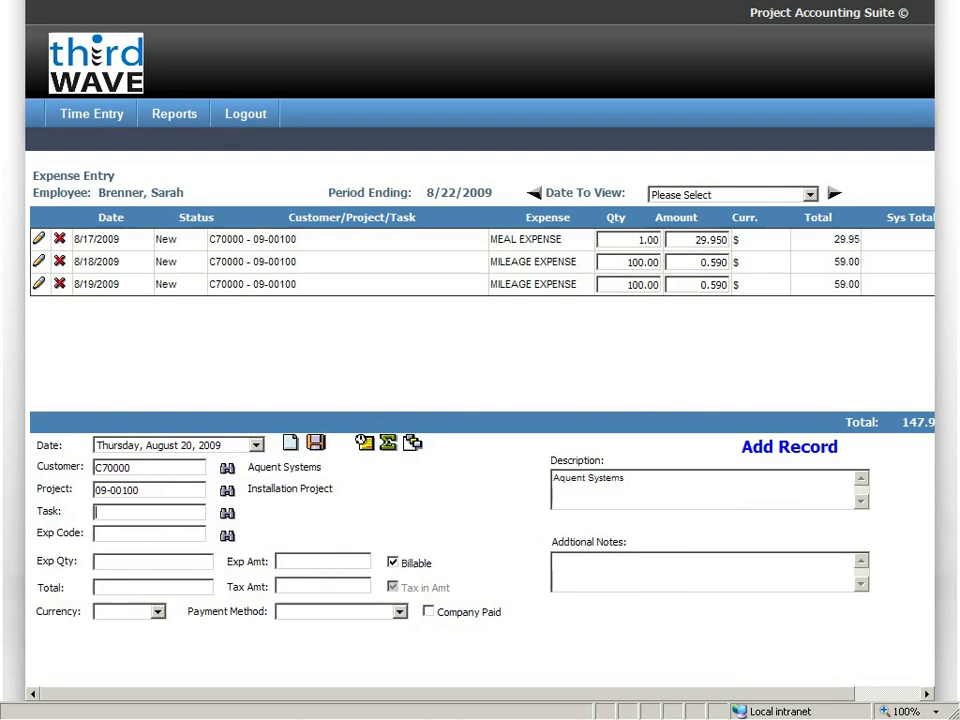
{"action": "type", "text": "%"}
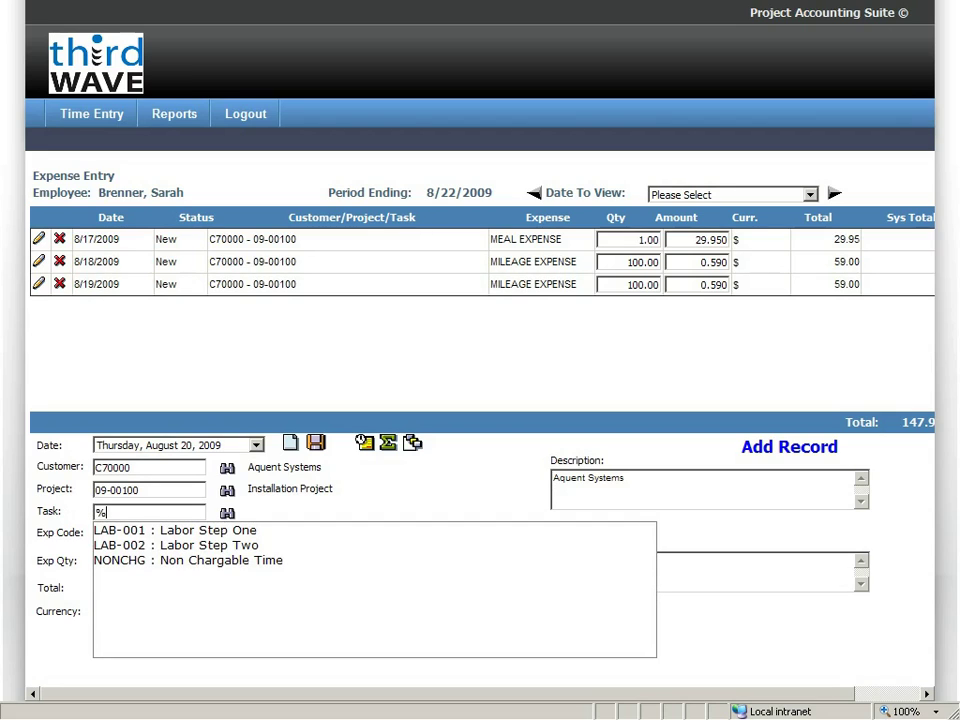
{"action": "key", "text": "Down"}
{"action": "key", "text": "Return"}
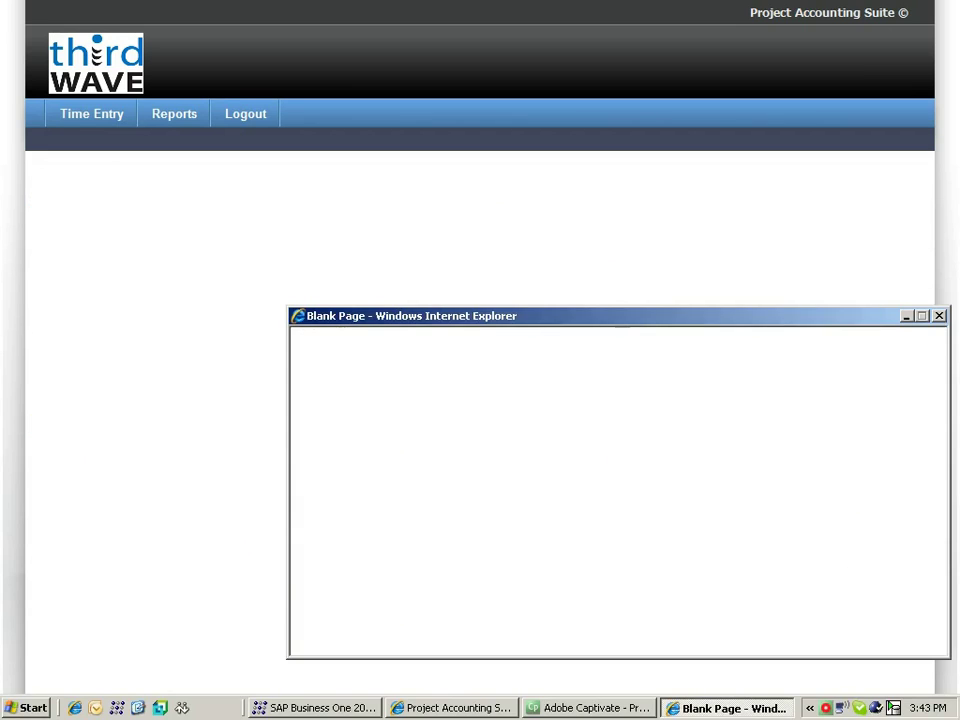
Set expense code MEAL01 with quantity 1 and save the 25.00 meal expense.
{"action": "left_click", "coordinate": [317, 437]}
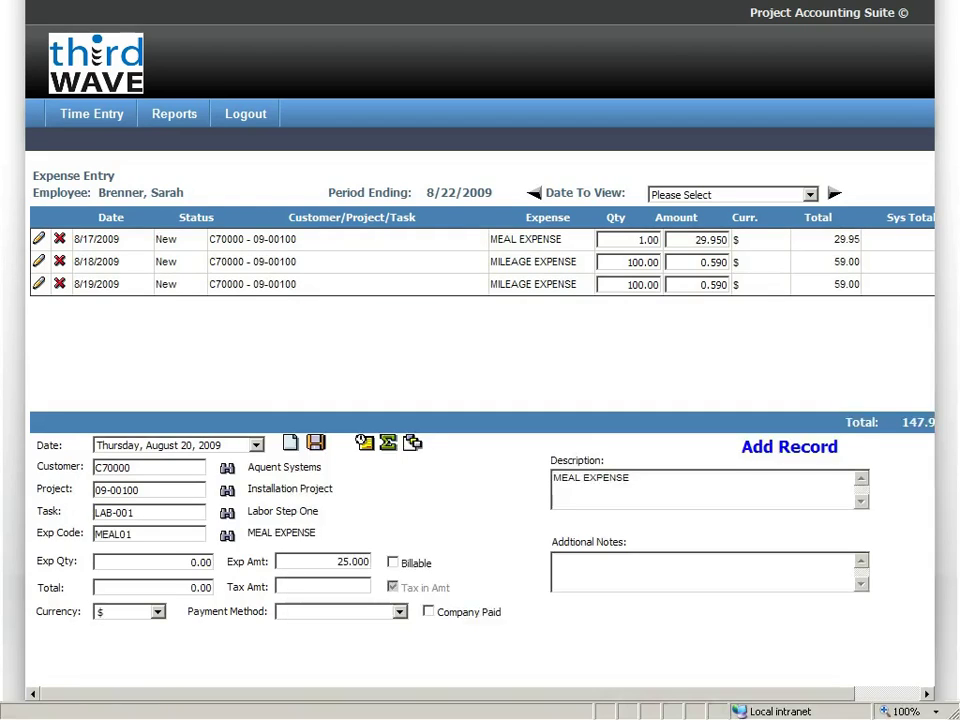
{"action": "type", "text": "1"}
{"action": "key", "text": "Tab"}
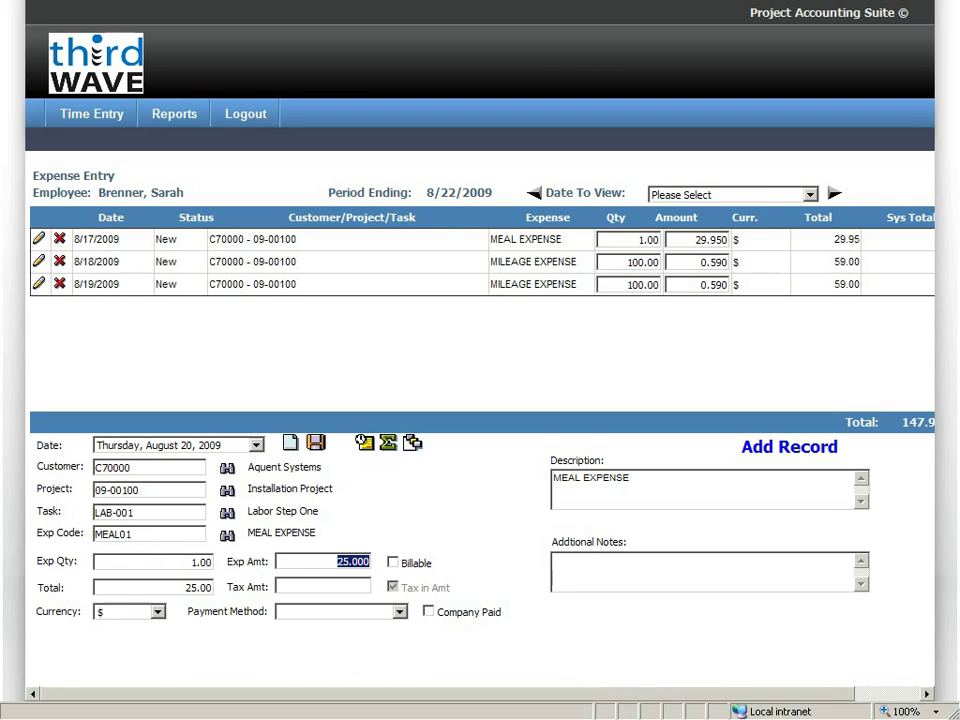
{"action": "key", "text": "Return"}
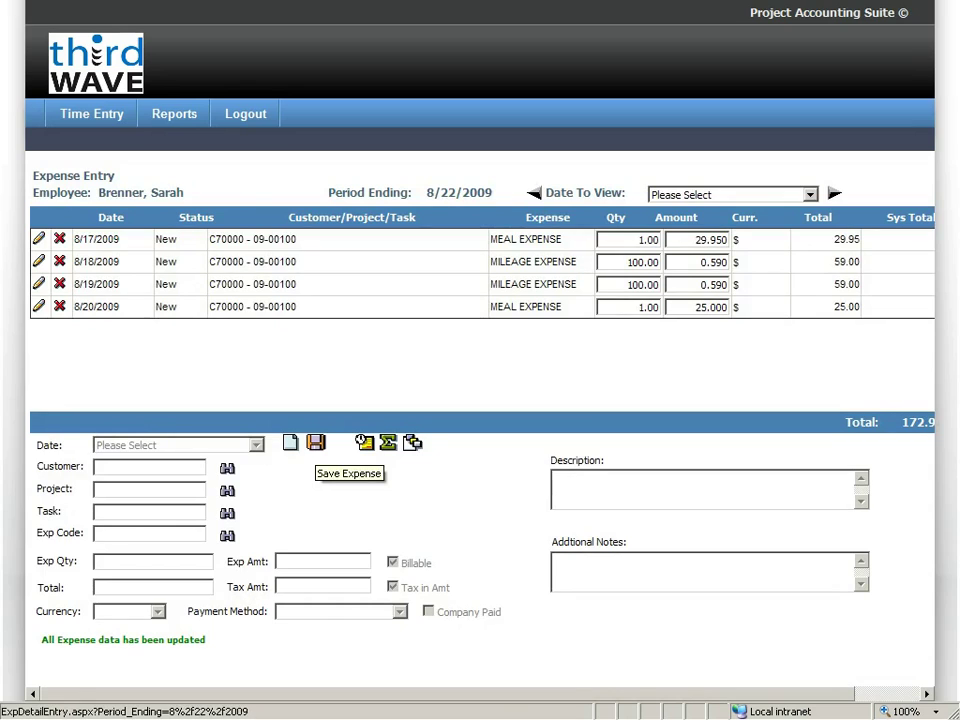
Show the by-item timesheet entries for Thursday, August 20, 2009.
{"action": "left_click", "coordinate": [388, 442]}
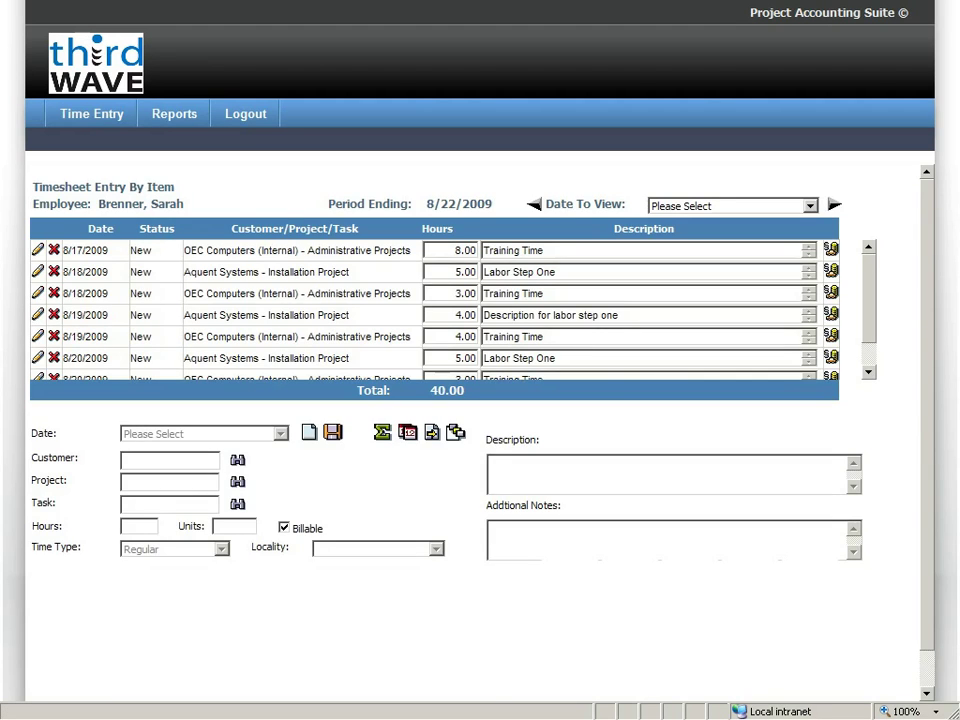
{"action": "left_click", "coordinate": [810, 205]}
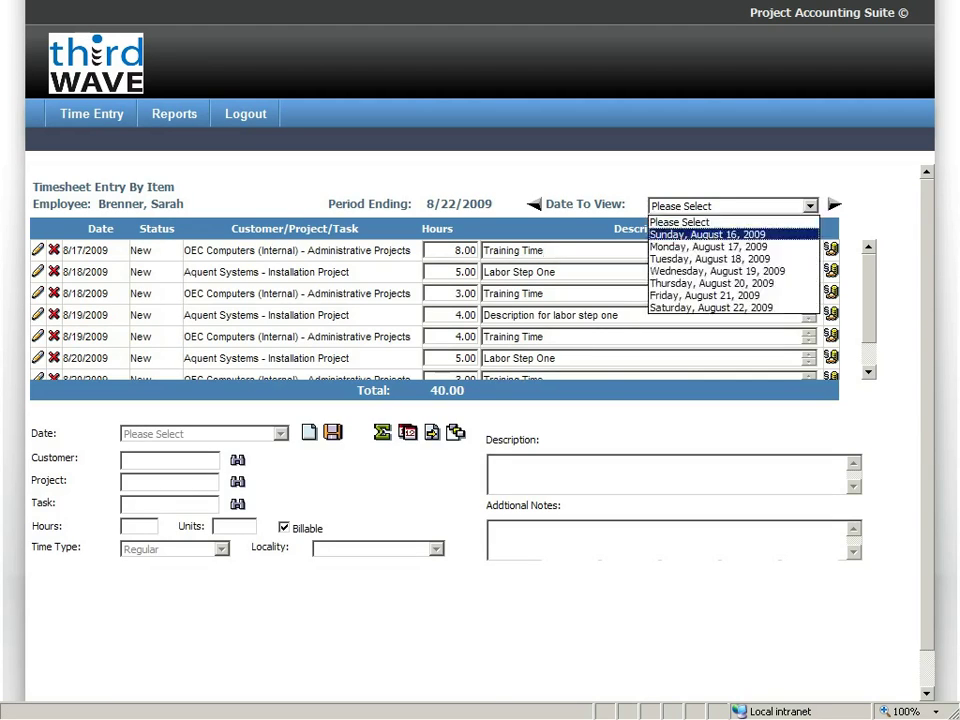
{"action": "left_click", "coordinate": [707, 234]}
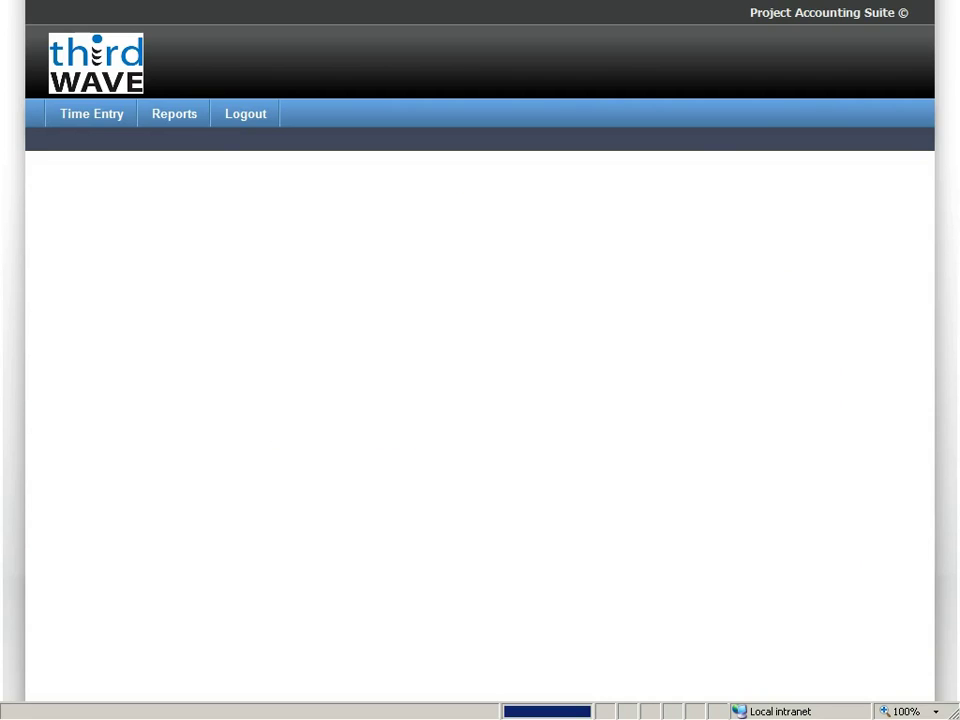
{"action": "left_click", "coordinate": [896, 204]}
{"action": "left_click", "coordinate": [834, 204]}
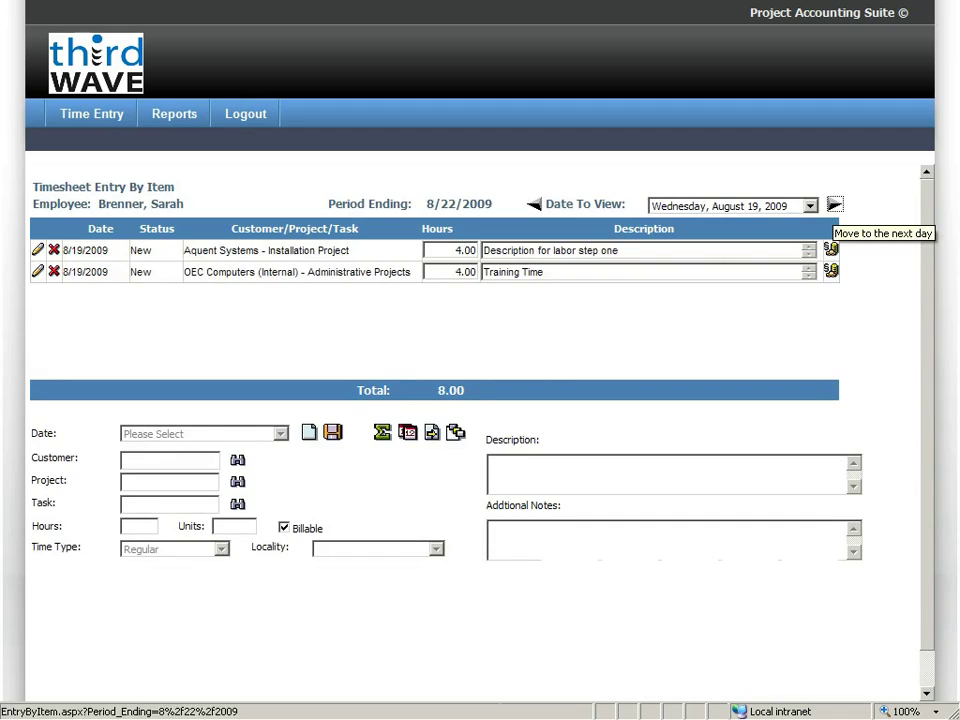
{"action": "left_click", "coordinate": [834, 204]}
Append '- window 7' to the Training Time entry's description.
{"action": "left_click", "coordinate": [546, 272]}
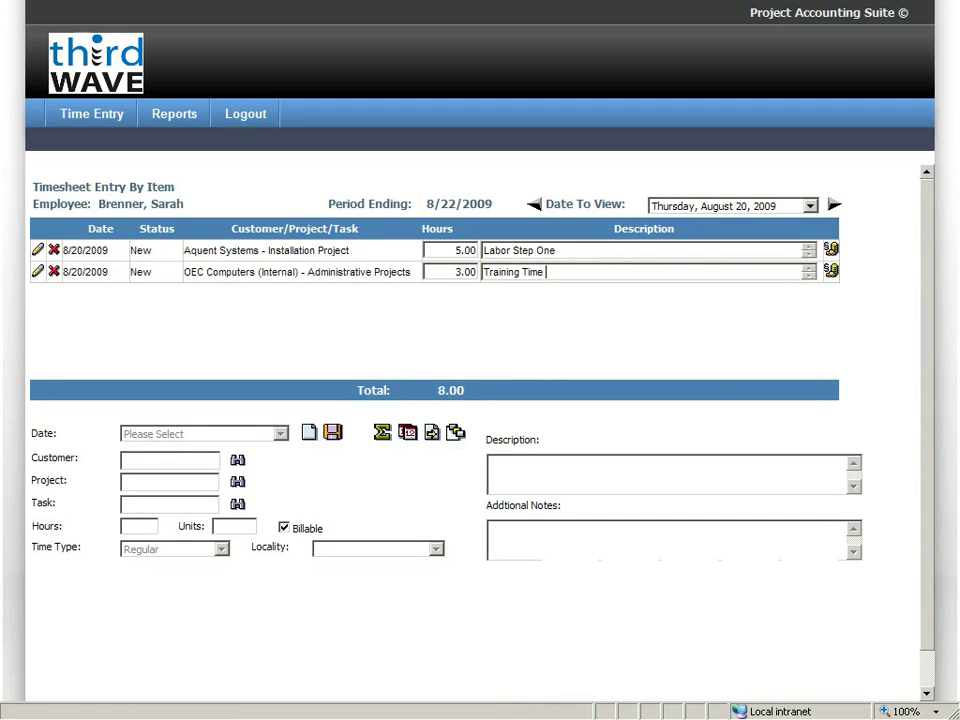
{"action": "type", "text": "- window 7"}
{"action": "key", "text": "Tab"}
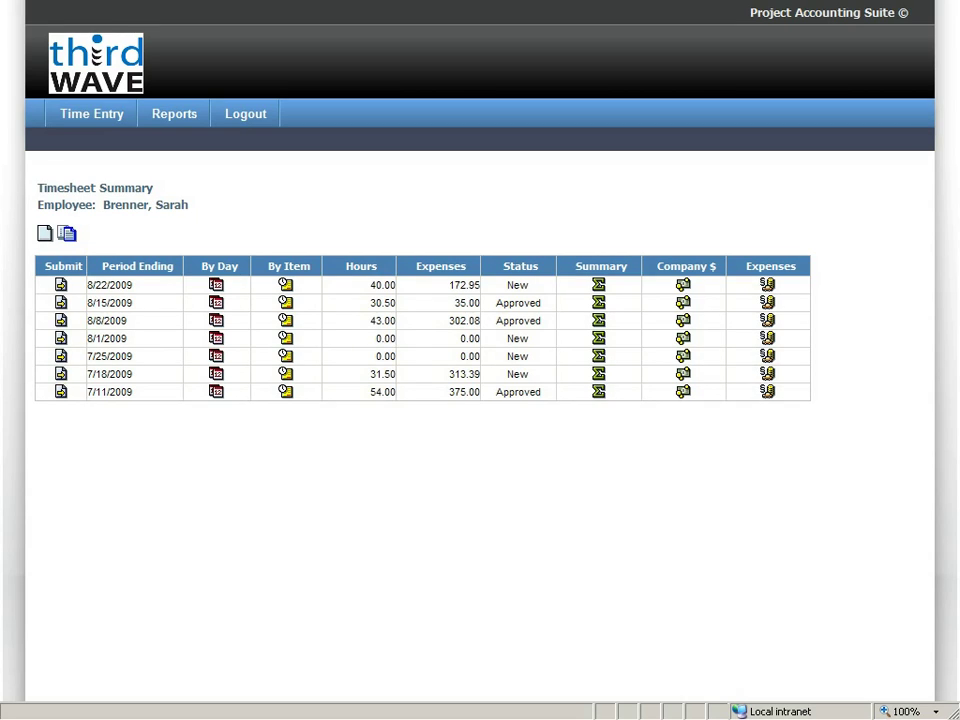
Run the Timesheet report from 08/16/2009 to 08/22/2009 for all customers in the viewer.
{"action": "left_click", "coordinate": [174, 113]}
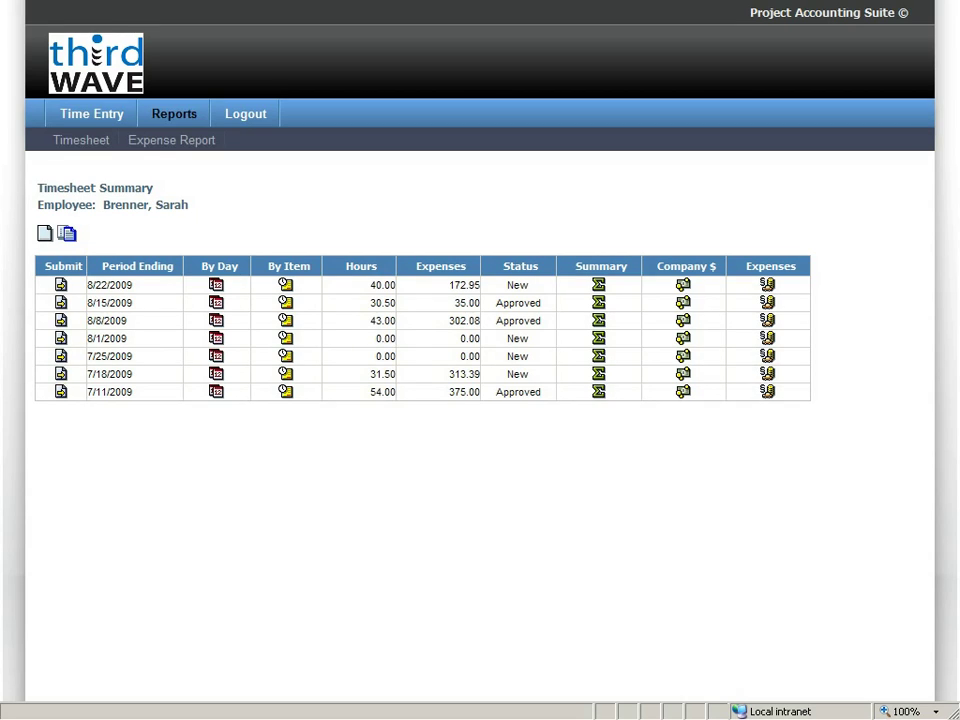
{"action": "left_click", "coordinate": [81, 140]}
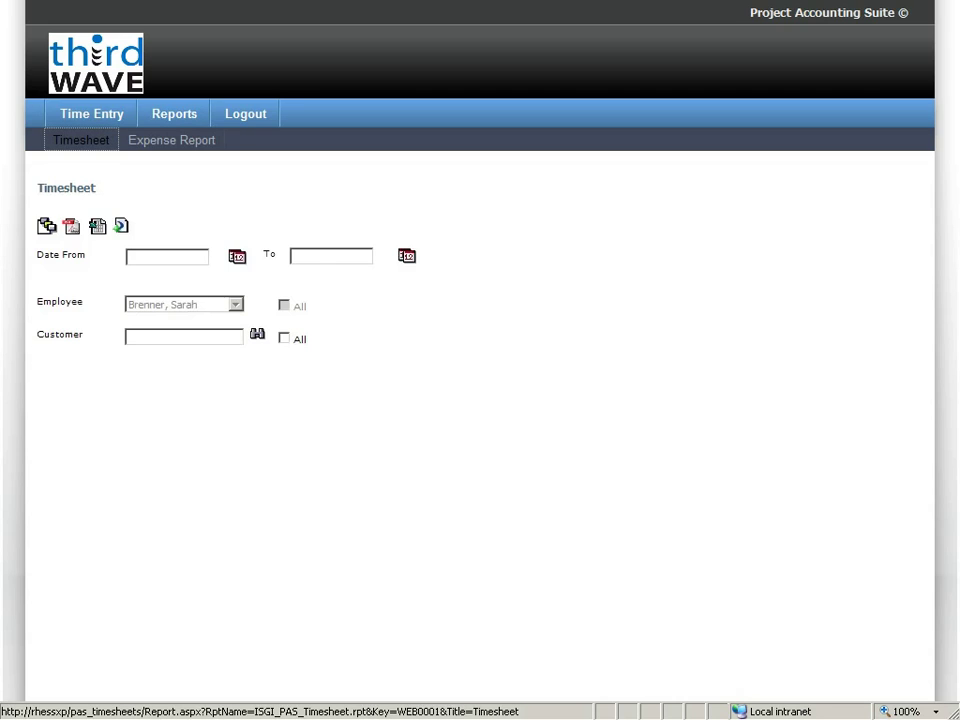
{"action": "left_click", "coordinate": [167, 257]}
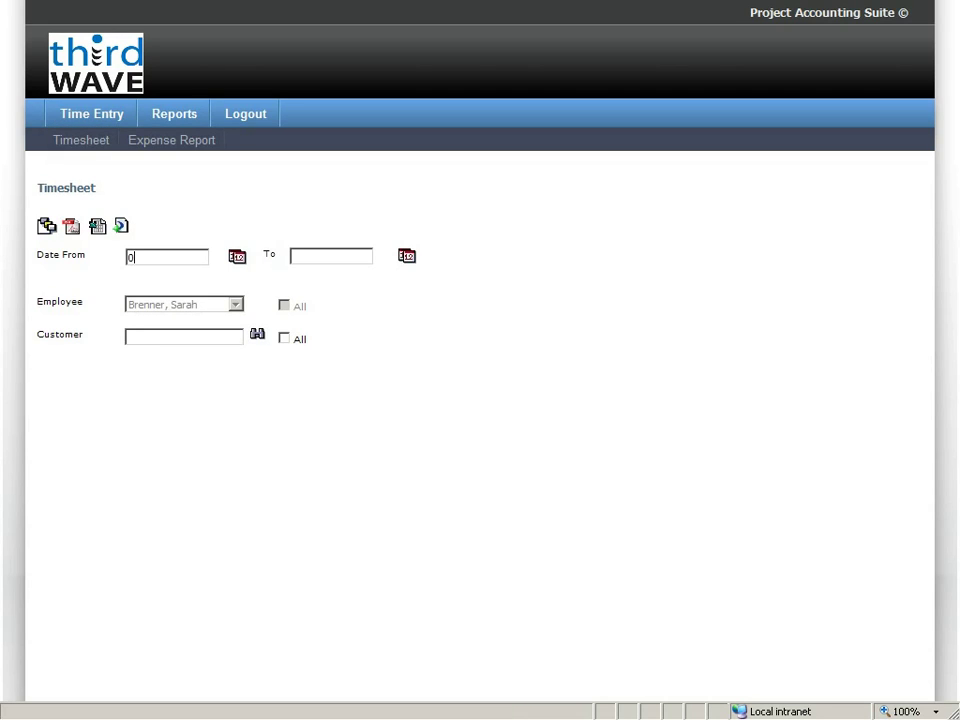
{"action": "type", "text": "08."}
{"action": "type", "text": "16/"}
{"action": "type", "text": "2009"}
{"action": "key", "text": "Tab"}
{"action": "key", "text": "Tab"}
{"action": "type", "text": "08/22/2009"}
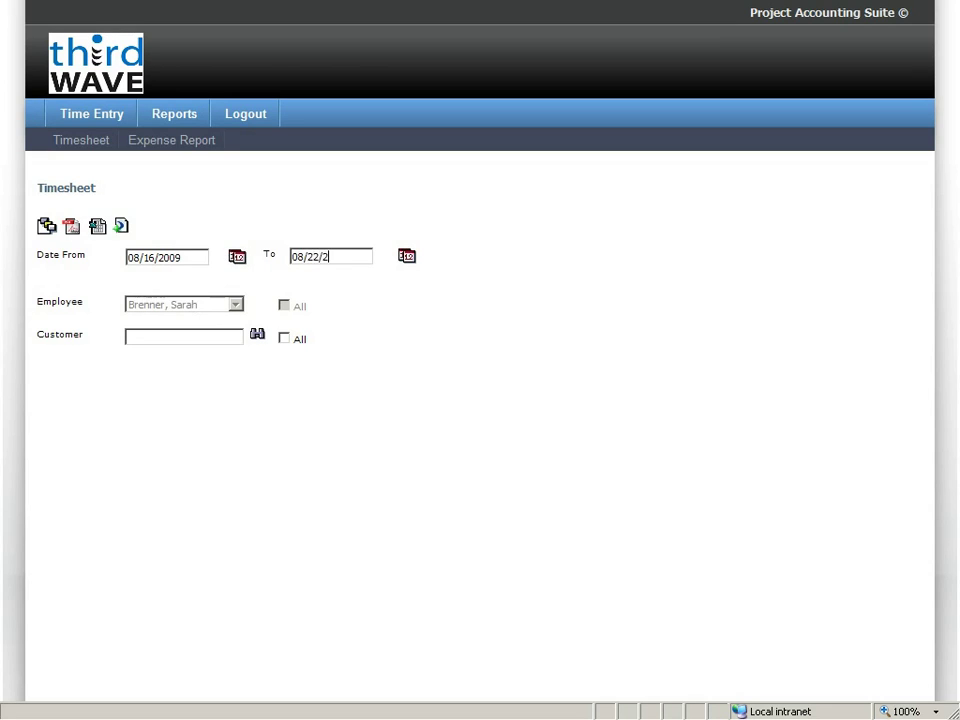
{"action": "key", "text": "Tab"}
{"action": "key", "text": "Tab"}
{"action": "key", "text": "Tab"}
{"action": "key", "text": "Tab"}
{"action": "key", "text": "space"}
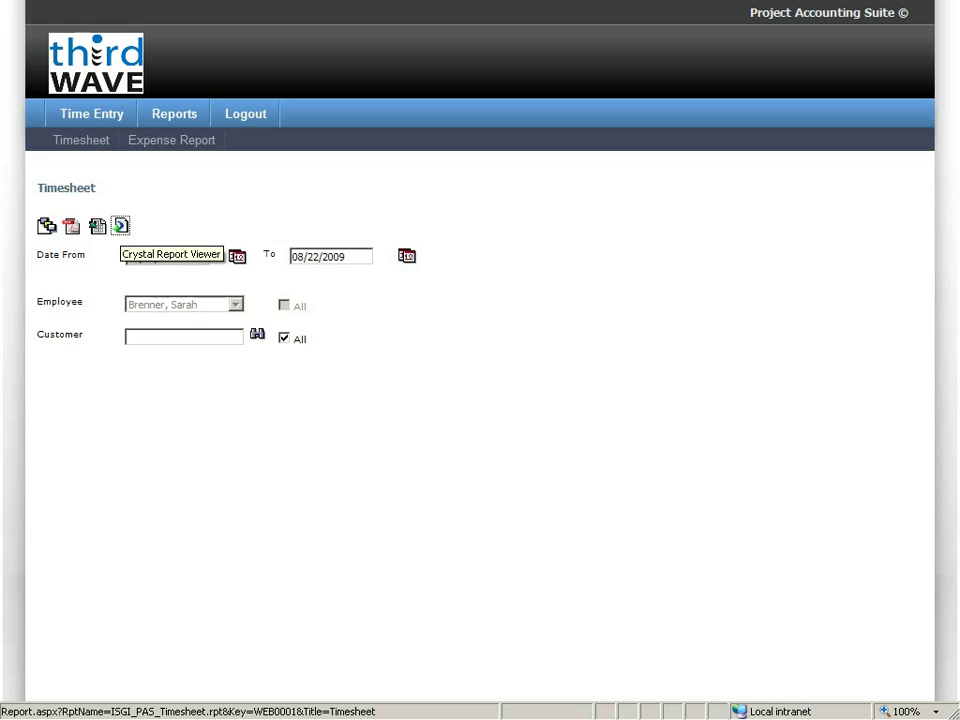
{"action": "key", "text": "Return"}
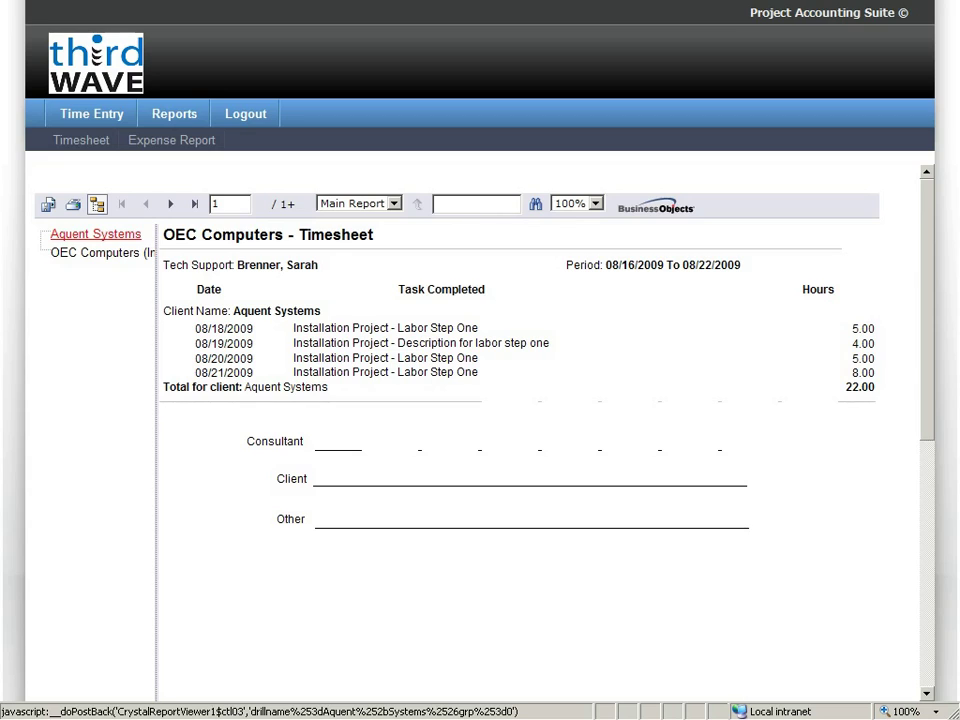
{"action": "mouse_move", "coordinate": [91, 113]}
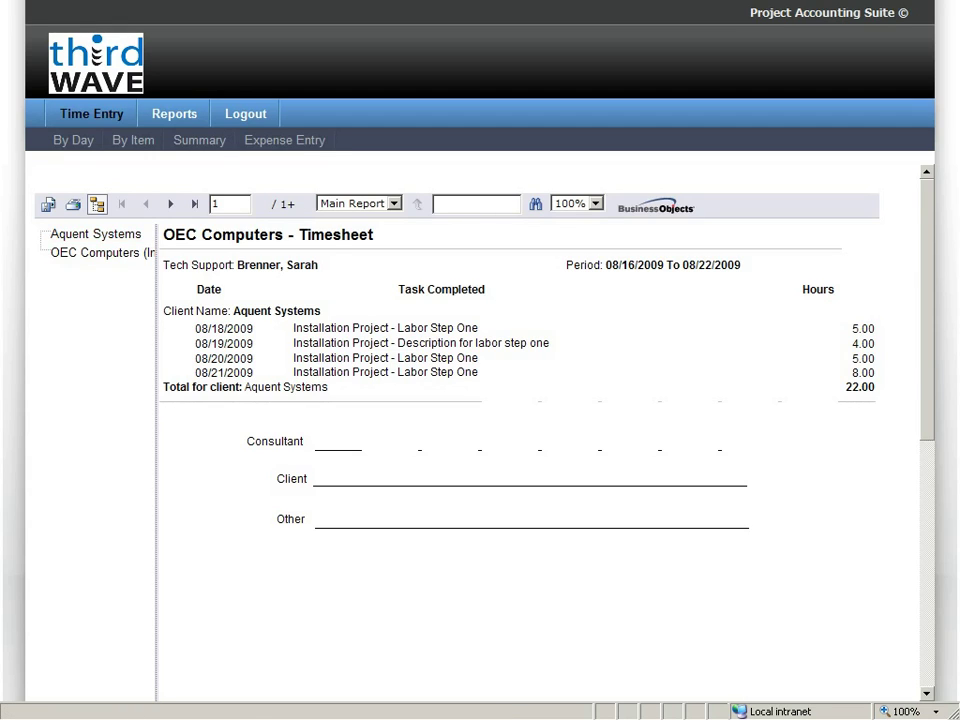
Submit the 8/22/2009 timesheet from the Time Entry Summary.
{"action": "left_click", "coordinate": [199, 140]}
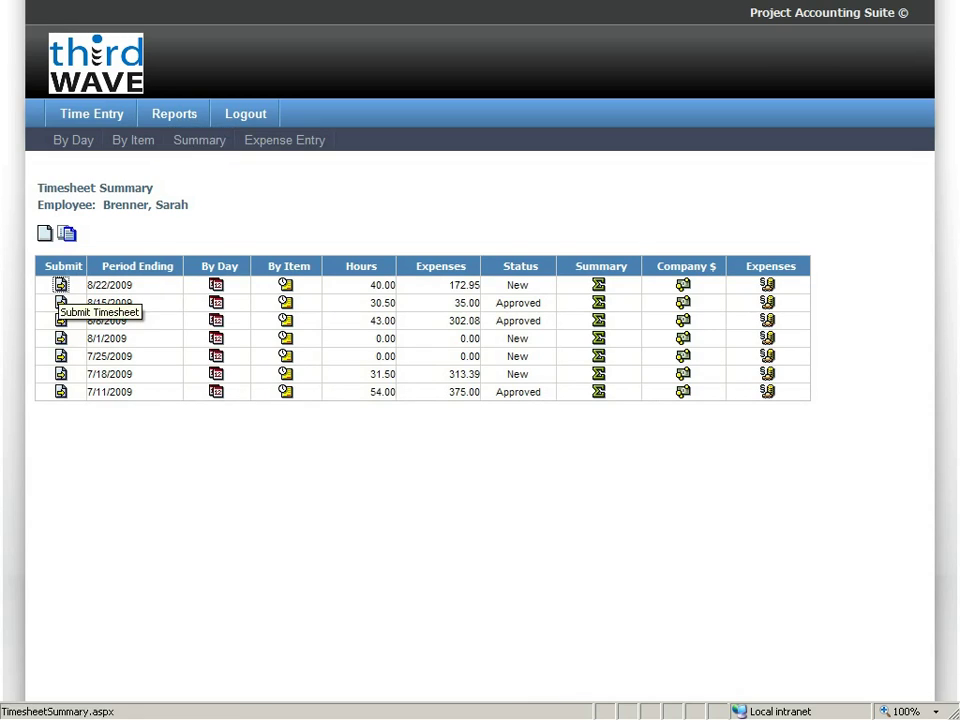
{"action": "left_click", "coordinate": [61, 285]}
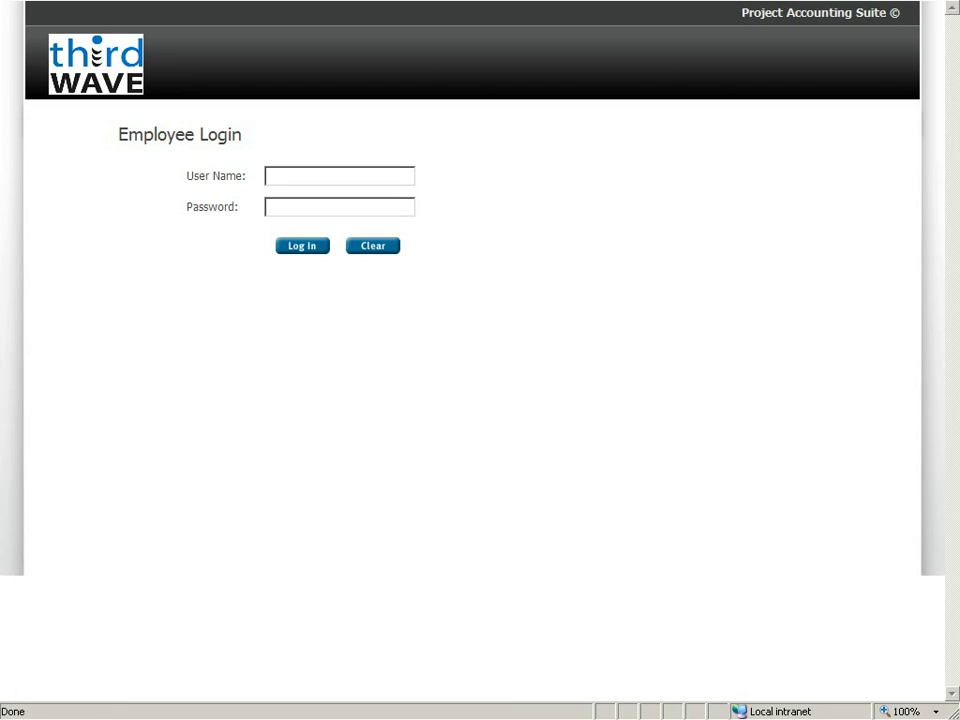
Enter the approver's user name and password on the Employee Login page.
{"action": "key", "text": "Tab"}
{"action": "type", "text": "pass"}
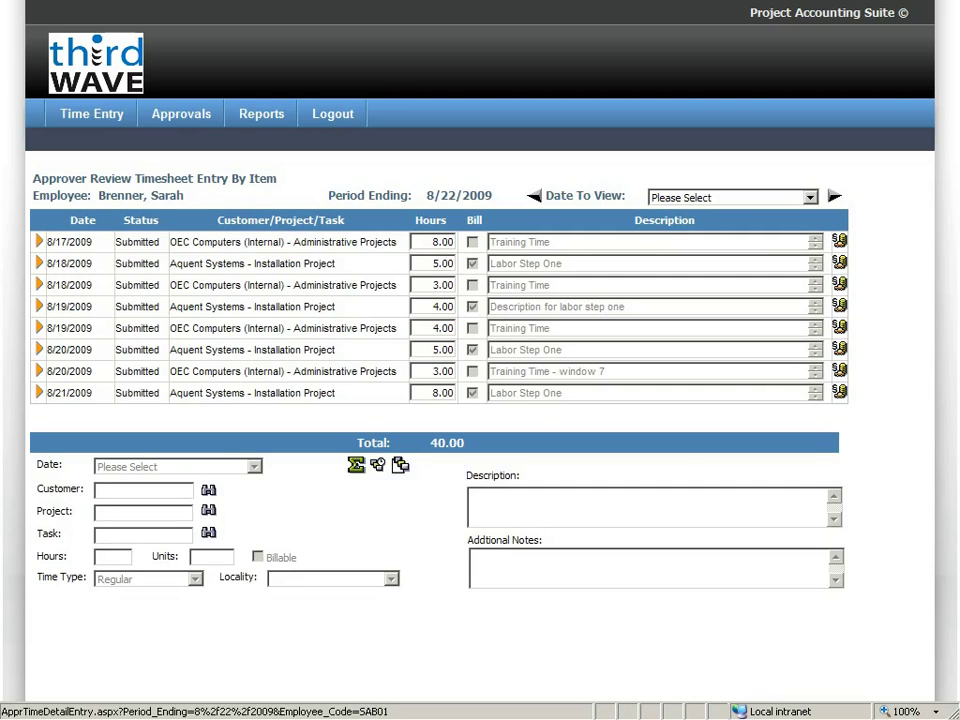
View a submitted timesheet's expense entry, then go back to the Approval Summary.
{"action": "left_click", "coordinate": [839, 263]}
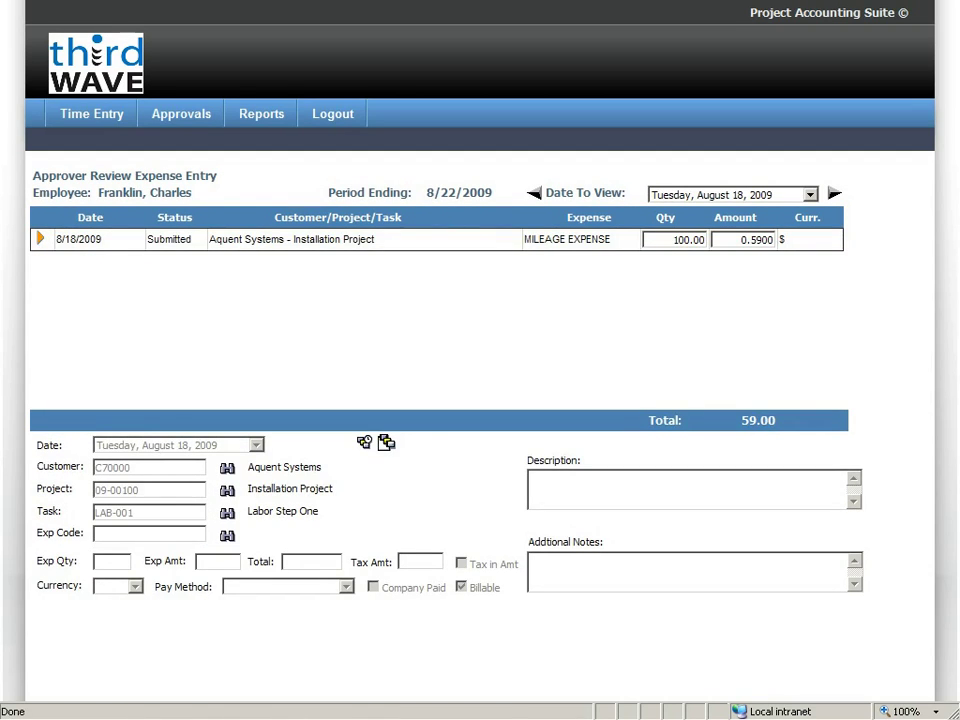
{"action": "key", "text": "alt+Left"}
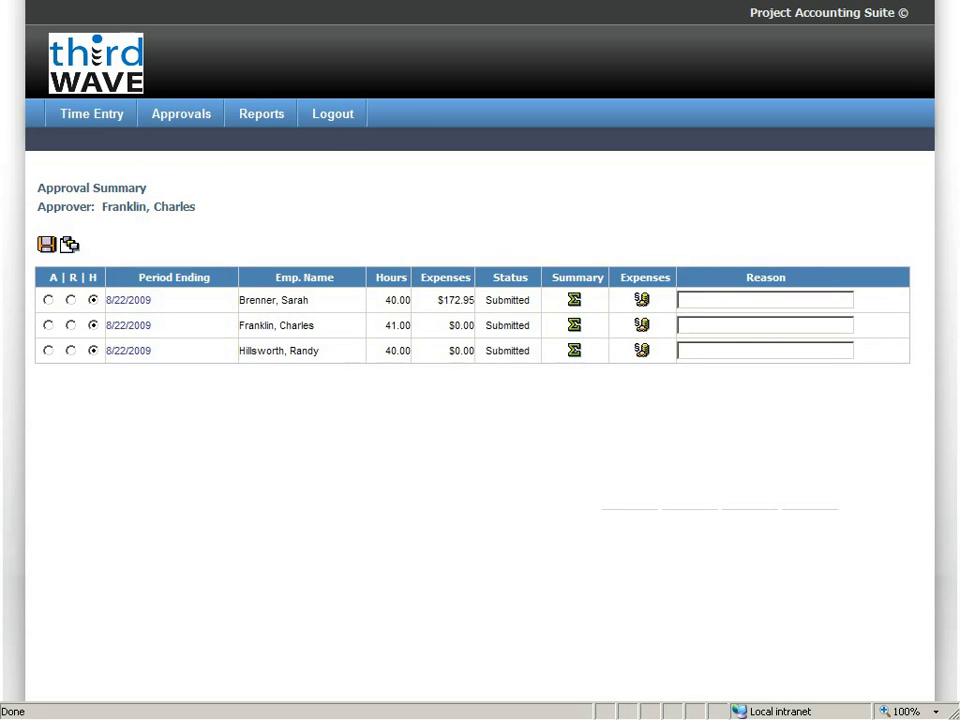
Approve the 41-hour and third 8/22/2009 timesheets, leaving only the 40-hour one pending.
{"action": "left_click", "coordinate": [48, 325]}
{"action": "left_click", "coordinate": [48, 350]}
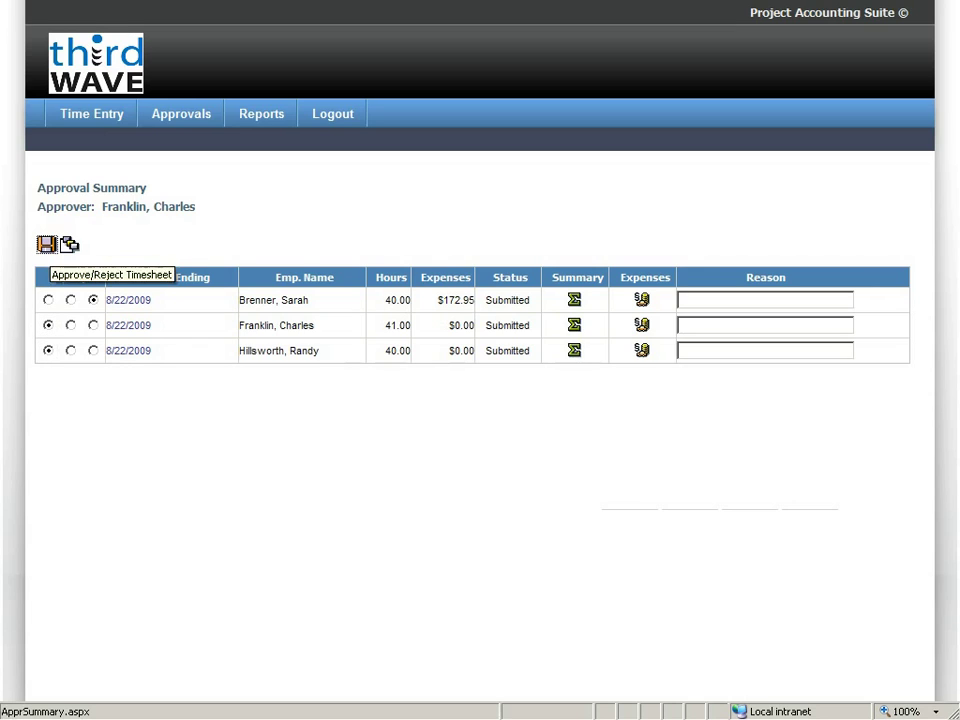
{"action": "left_click", "coordinate": [46, 244]}
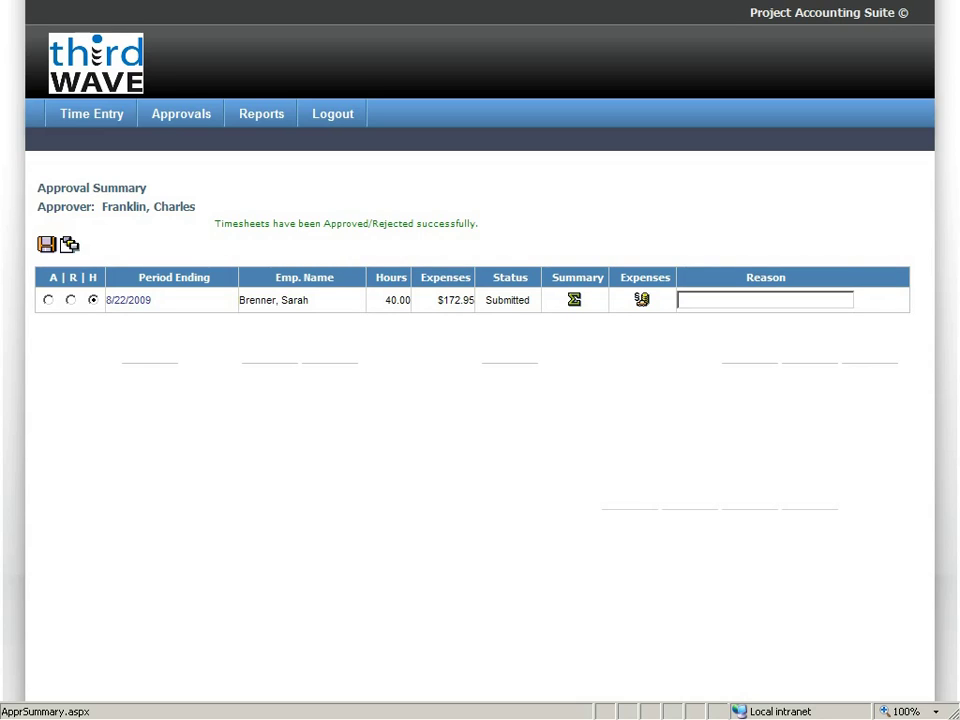
Reject the last 8/22/2009 timesheet with the reason 'Too many expenses'.
{"action": "left_click", "coordinate": [70, 300]}
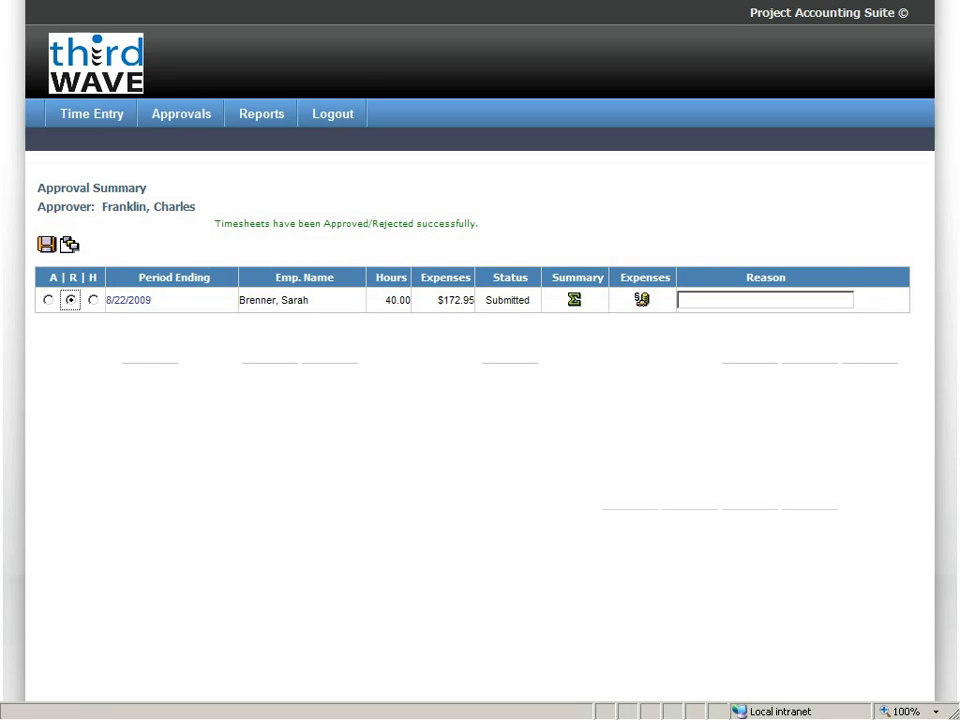
{"action": "left_click", "coordinate": [681, 300]}
{"action": "type", "text": "Too many ex"}
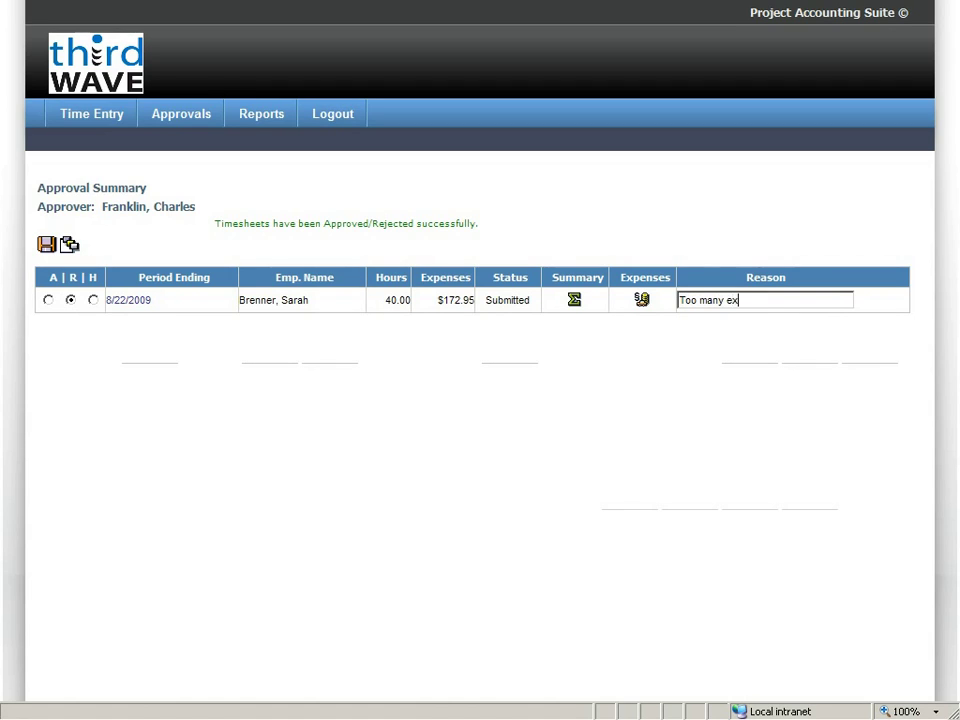
{"action": "type", "text": "penses"}
{"action": "key", "text": "Return"}
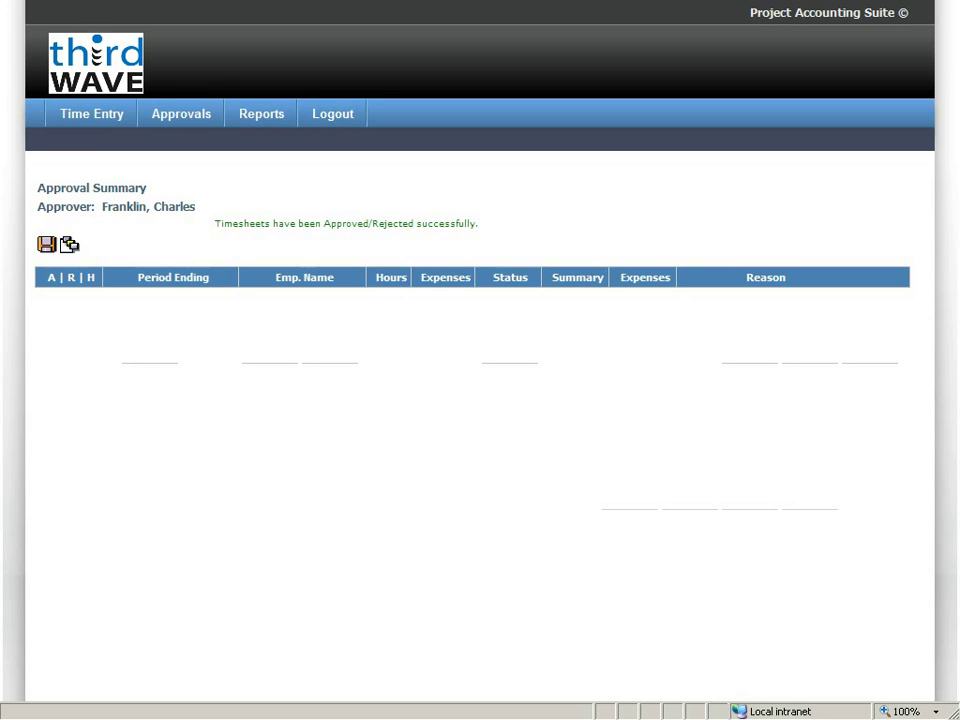
Show the approver's Timesheet Summary: seven approved periods from 7/11 to 8/22/2009.
{"action": "mouse_move", "coordinate": [181, 113]}
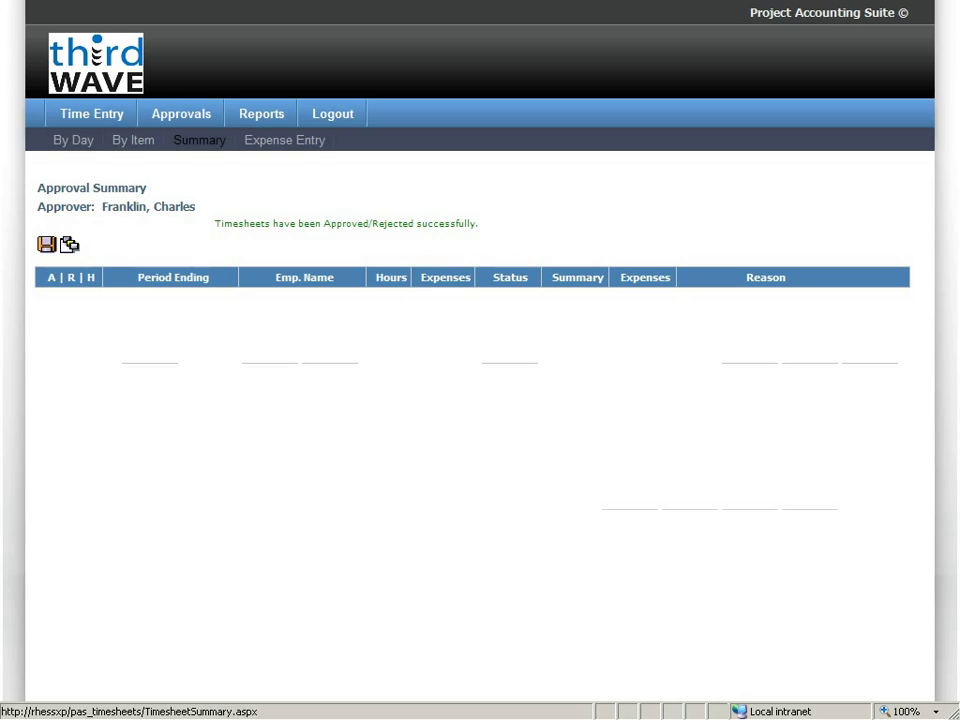
{"action": "left_click", "coordinate": [199, 140]}
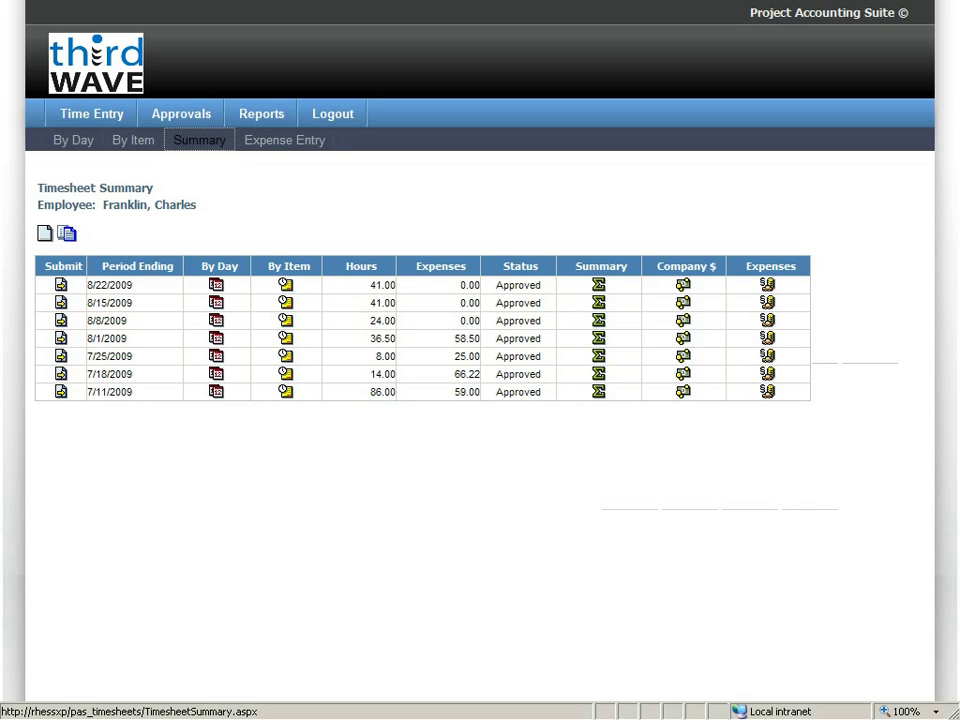
{"action": "mouse_move", "coordinate": [261, 113]}
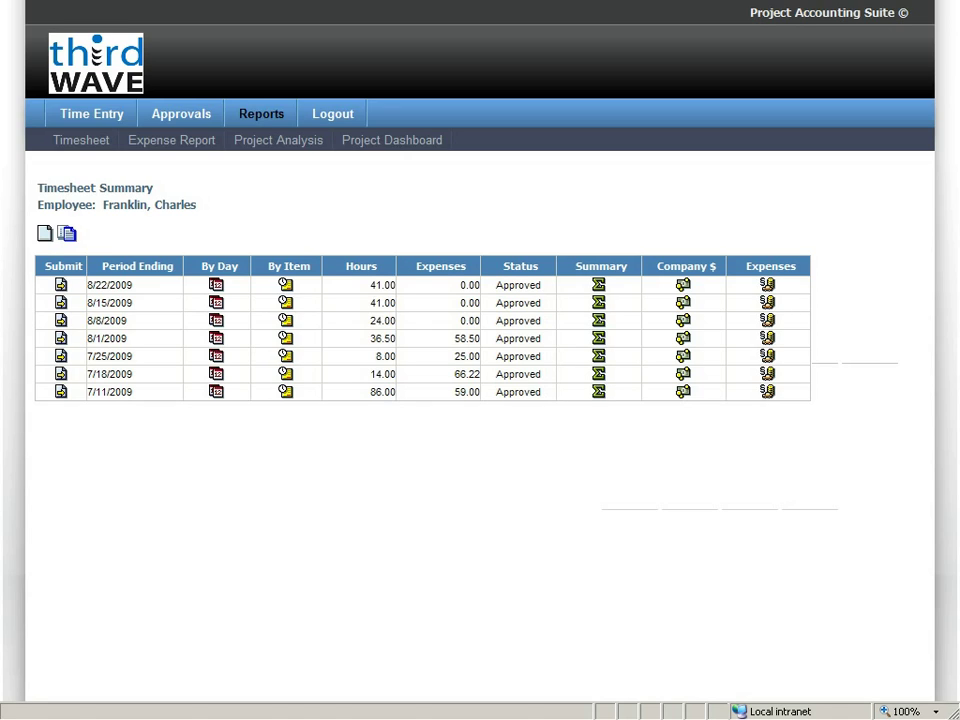
Run the Project Analysis report for Aquent Systems' Installation Project 09-00100.
{"action": "left_click", "coordinate": [278, 140]}
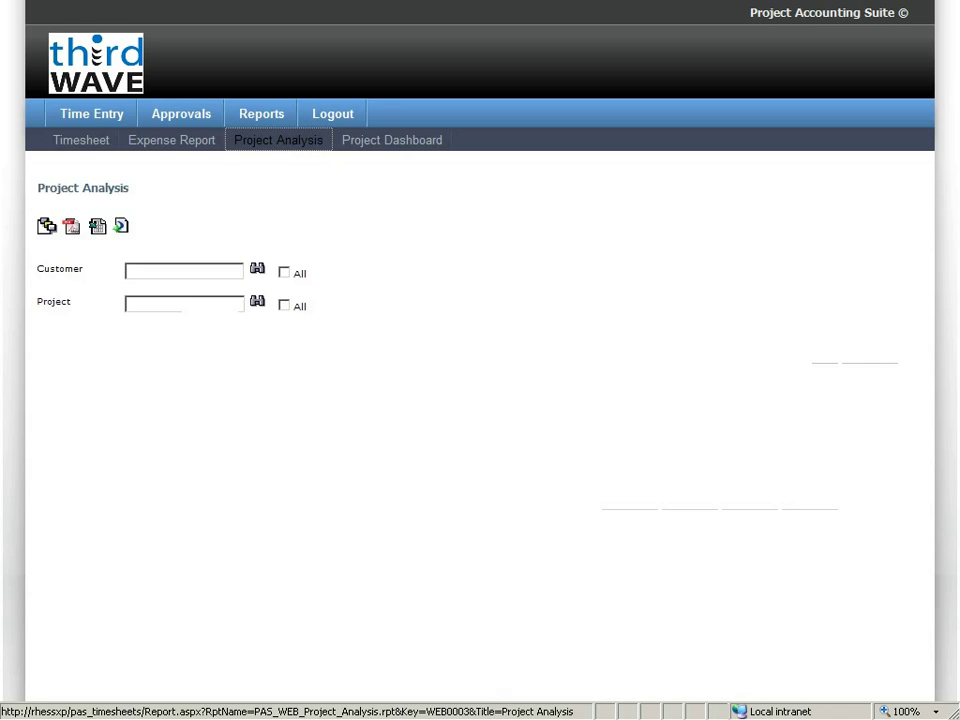
{"action": "left_click", "coordinate": [184, 271]}
{"action": "type", "text": "a"}
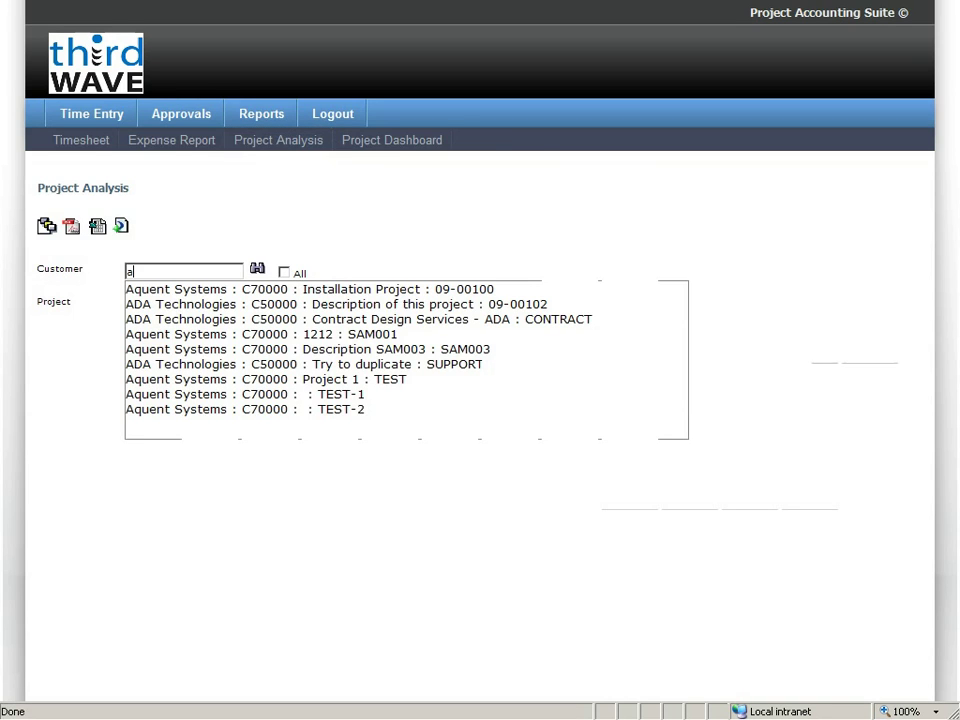
{"action": "key", "text": "Return"}
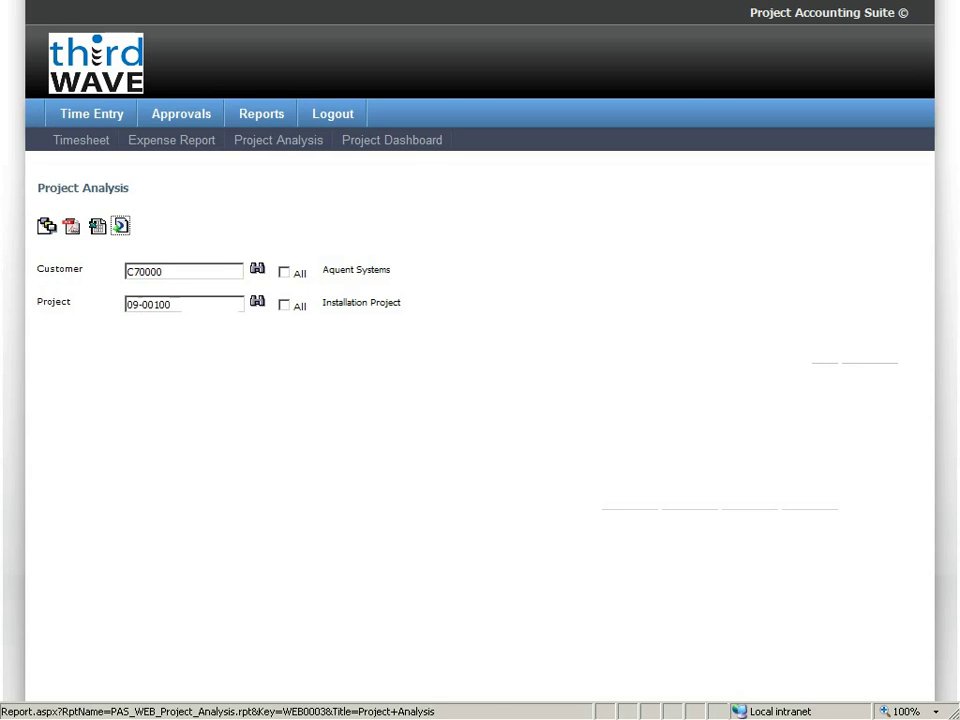
{"action": "left_click", "coordinate": [119, 225]}
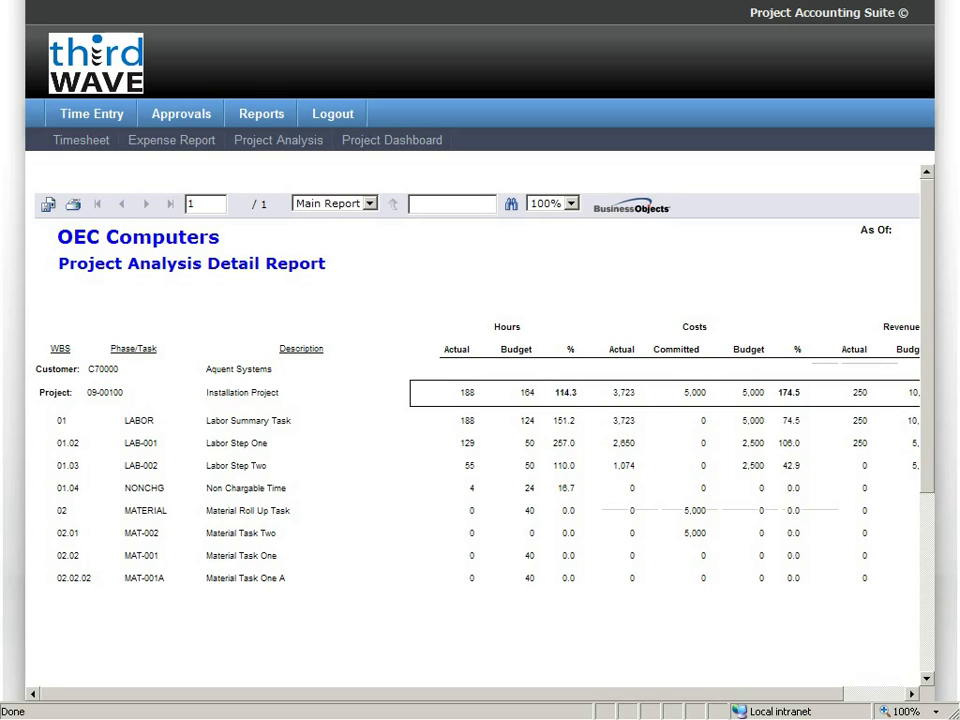
{"action": "left_click_drag", "start_coordinate": [705, 693], "coordinate": [574, 690]}
Return to the Time Entry summary, exit full screen with F11, and switch to SAP Business One.
{"action": "mouse_move", "coordinate": [92, 113]}
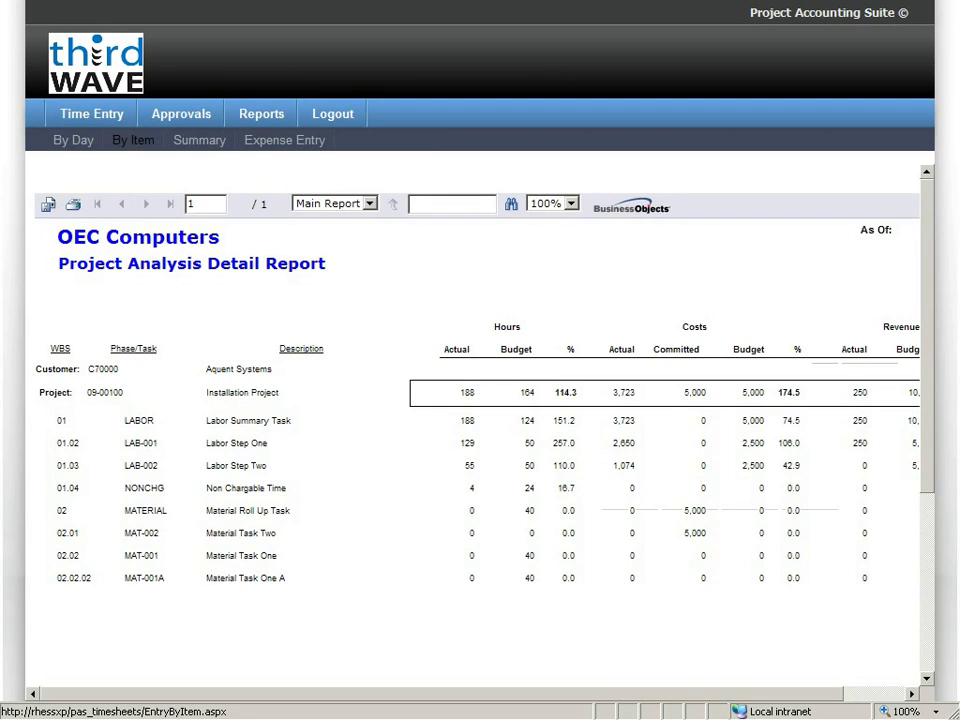
{"action": "left_click", "coordinate": [199, 140]}
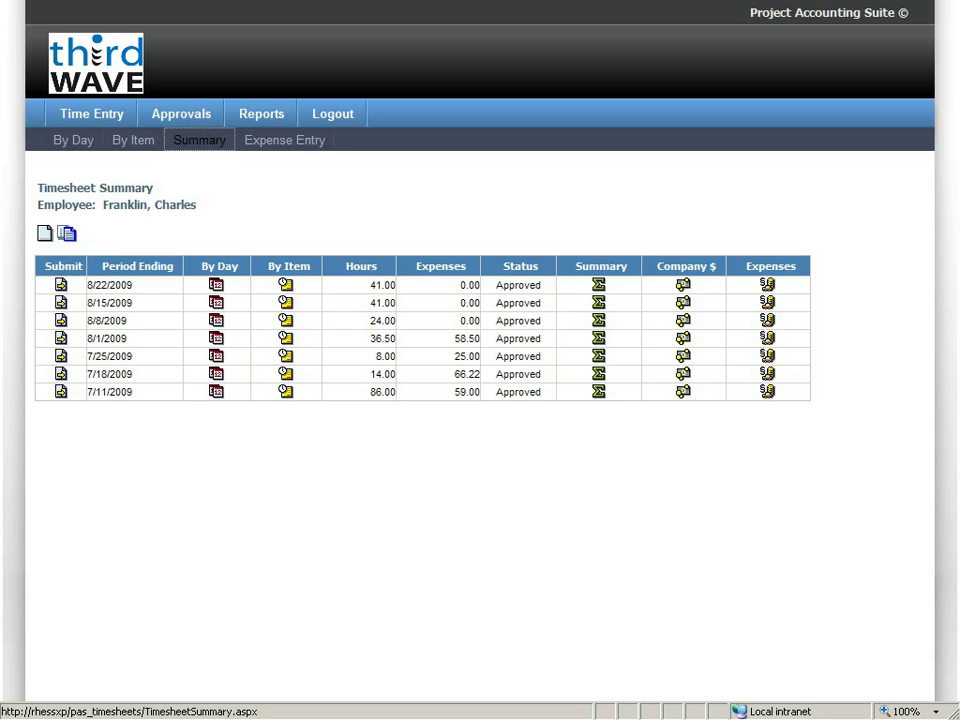
{"action": "key", "text": "F11"}
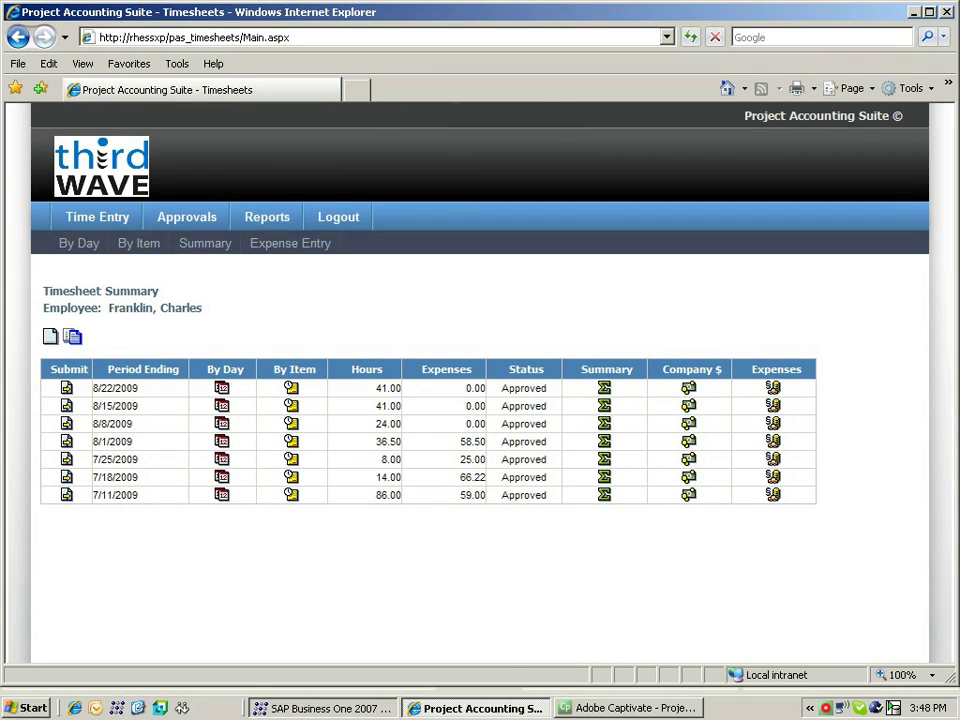
{"action": "key", "text": "alt+Tab"}
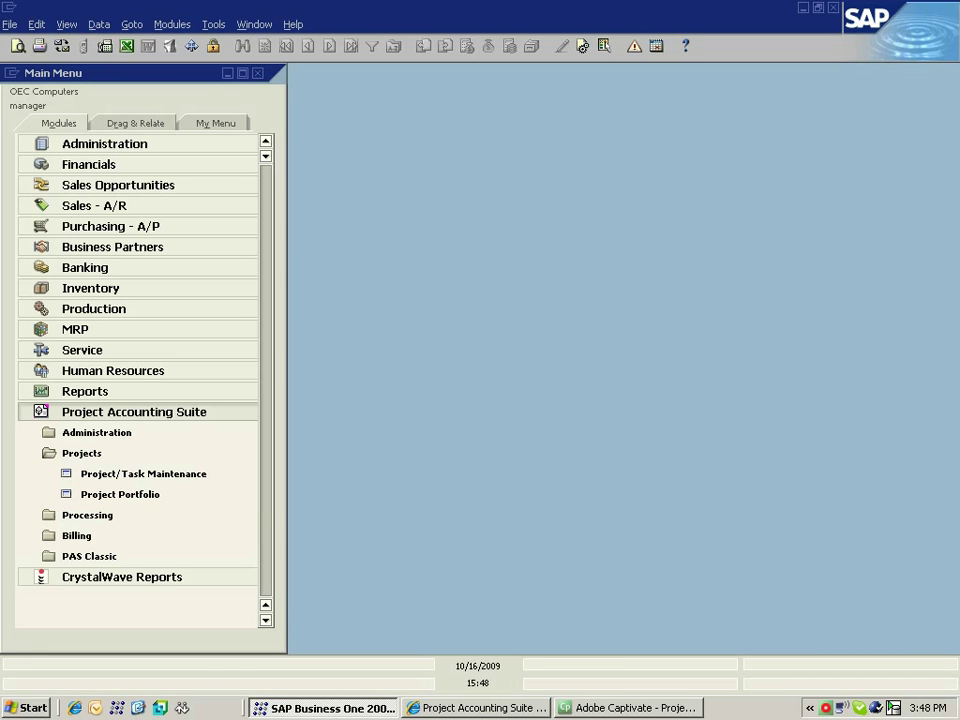
Open Project Portfolio under Project Accounting Suite > Projects in the Main Menu.
{"action": "left_click", "coordinate": [120, 494]}
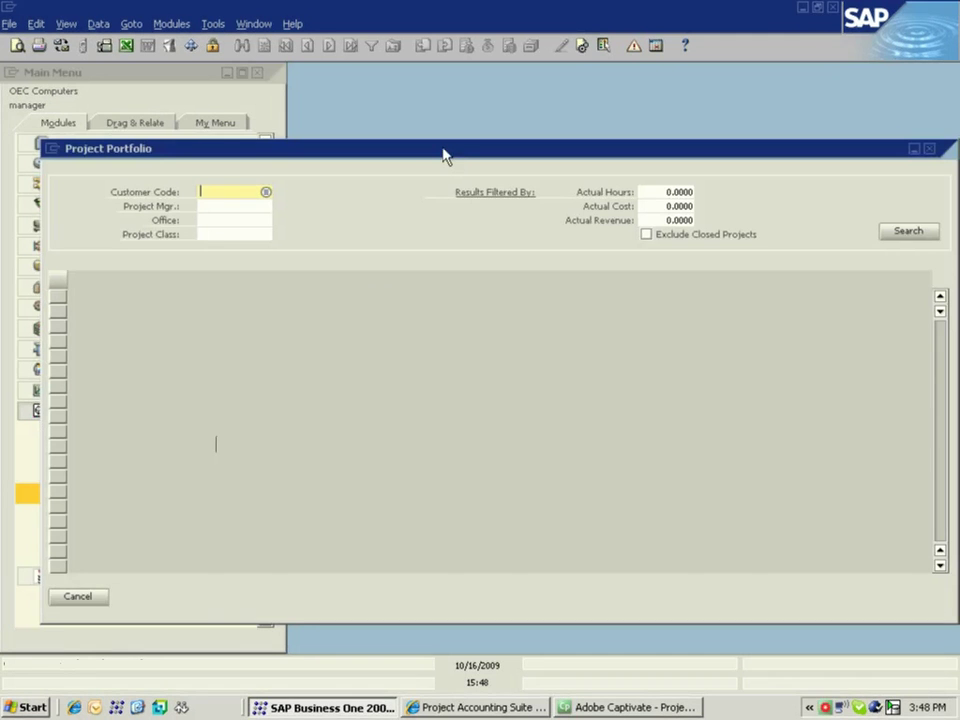